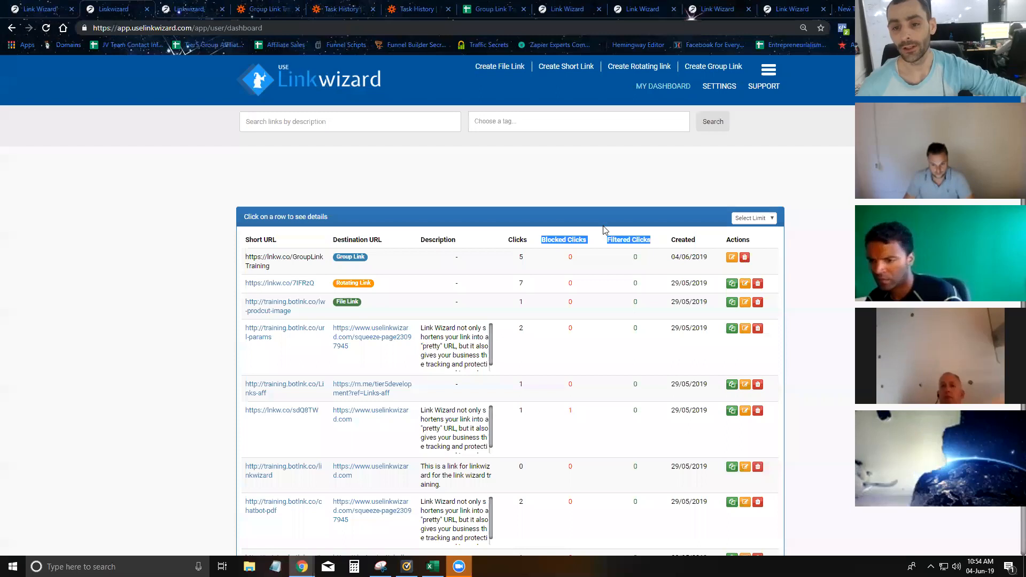
- Go to the account settings and show IP Settings, with its empty Blocked IPs list
left_click(182, 7)
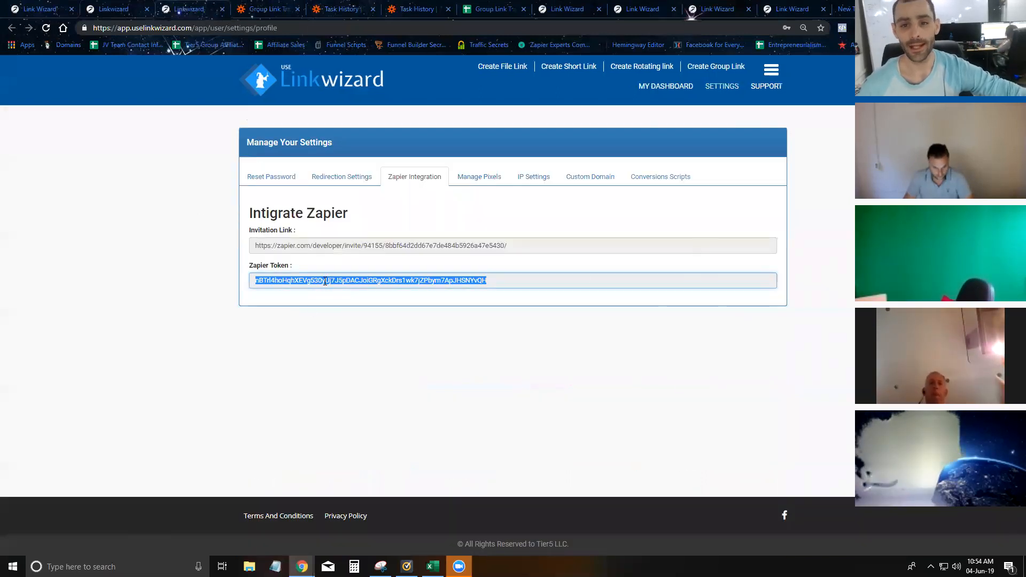
left_click(532, 180)
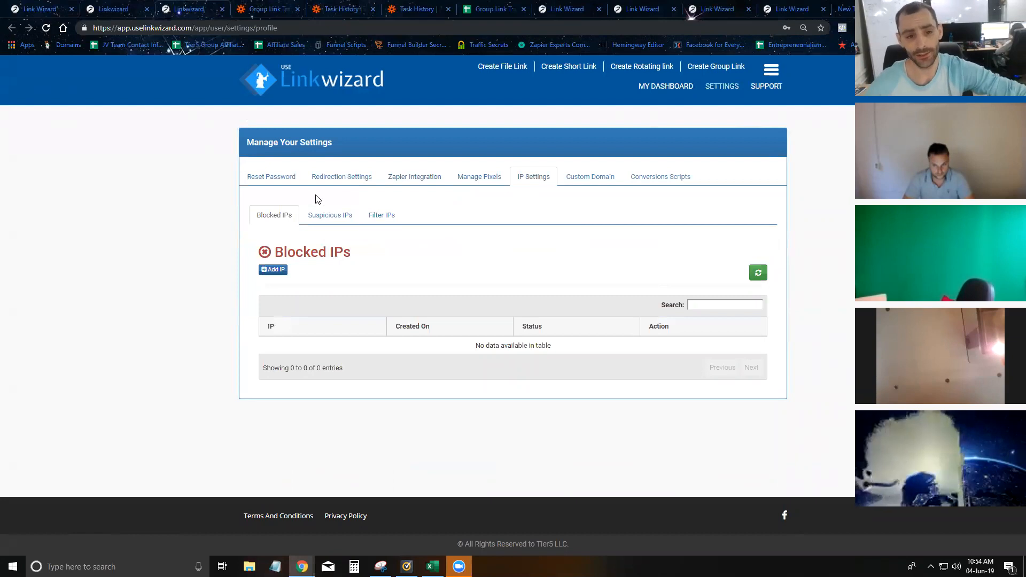
- Show the Suspicious IPs list and select the flagged IP 223.31.41.147
left_click(320, 215)
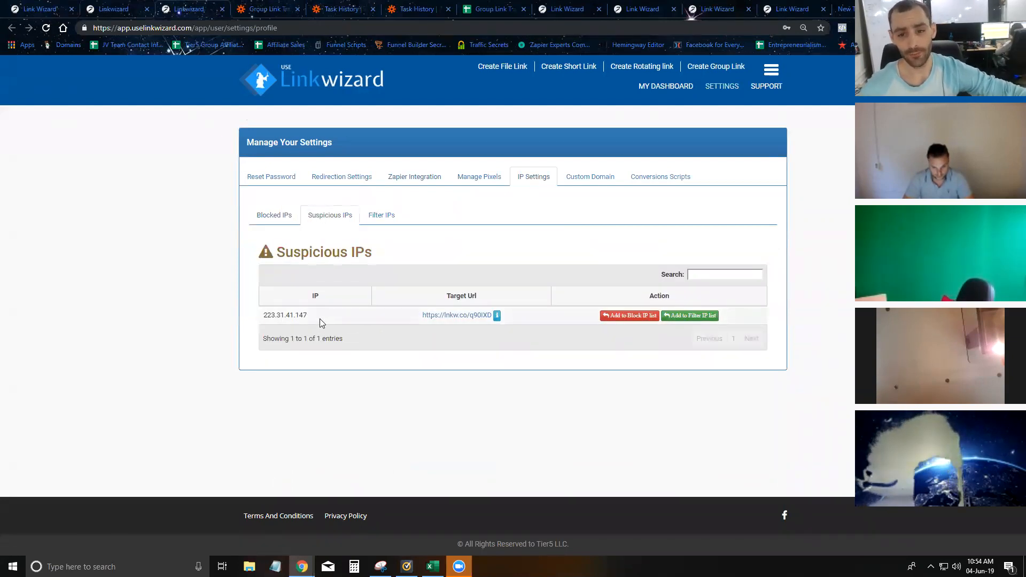
left_click_drag(312, 318, 265, 317)
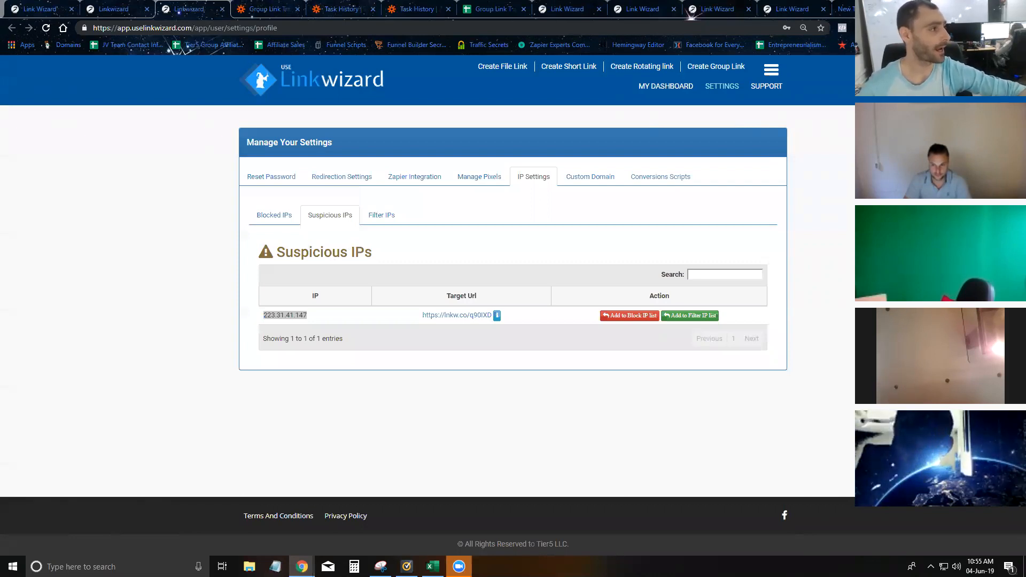
key("alt+Tab")
key("F5")
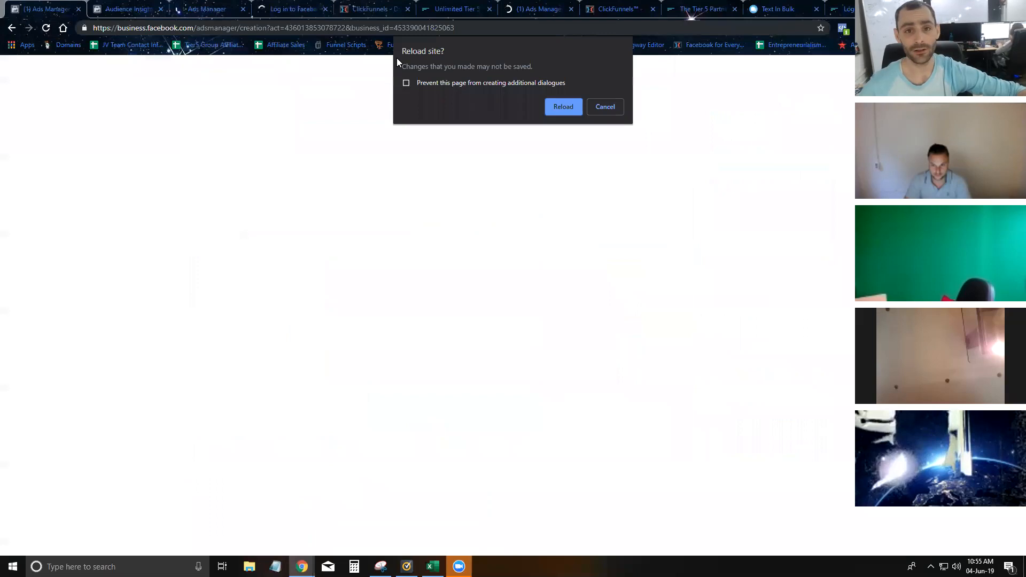
left_click(609, 109)
key("F5")
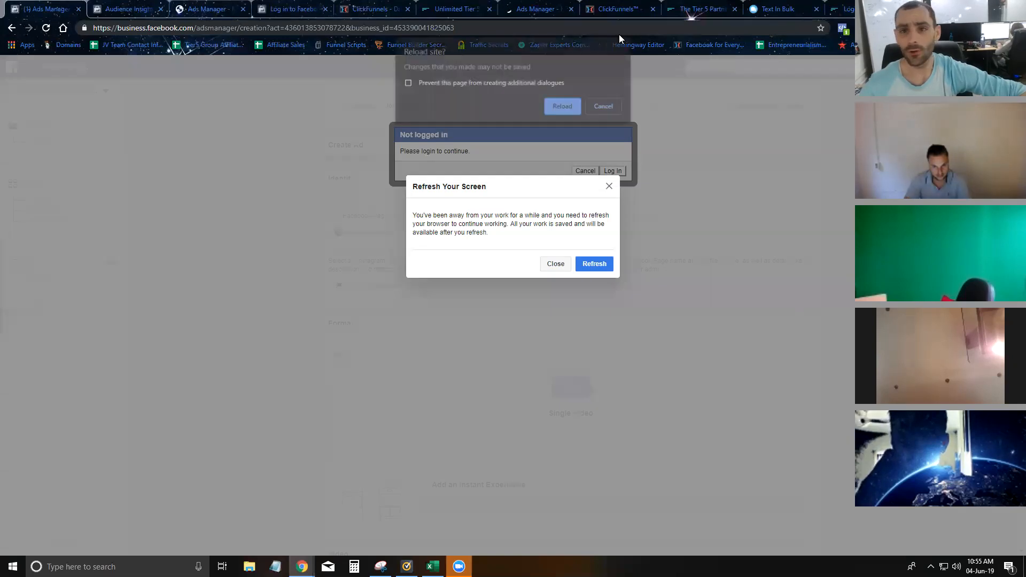
left_click(604, 106)
key("alt+Tab")
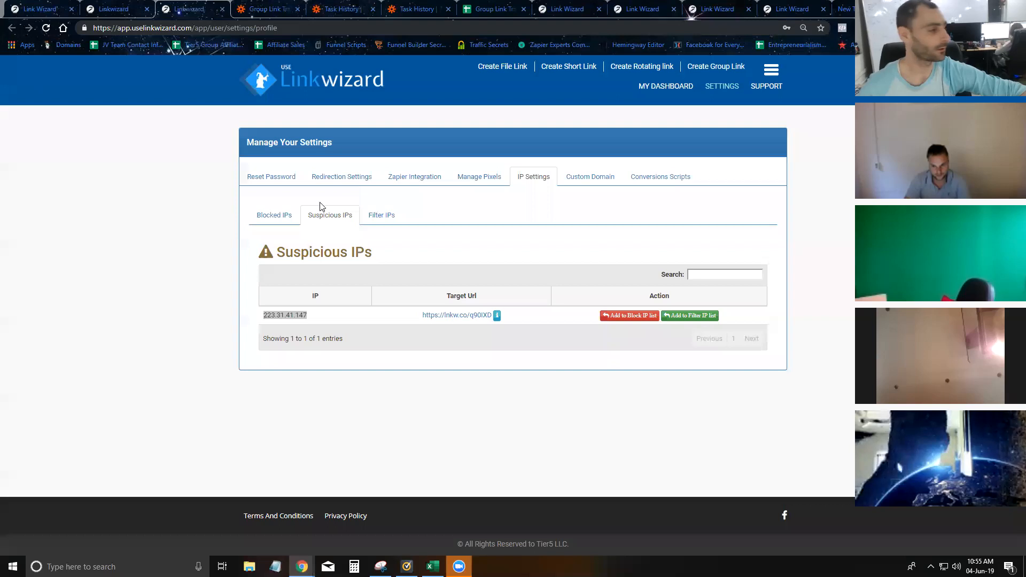
key("alt+Tab")
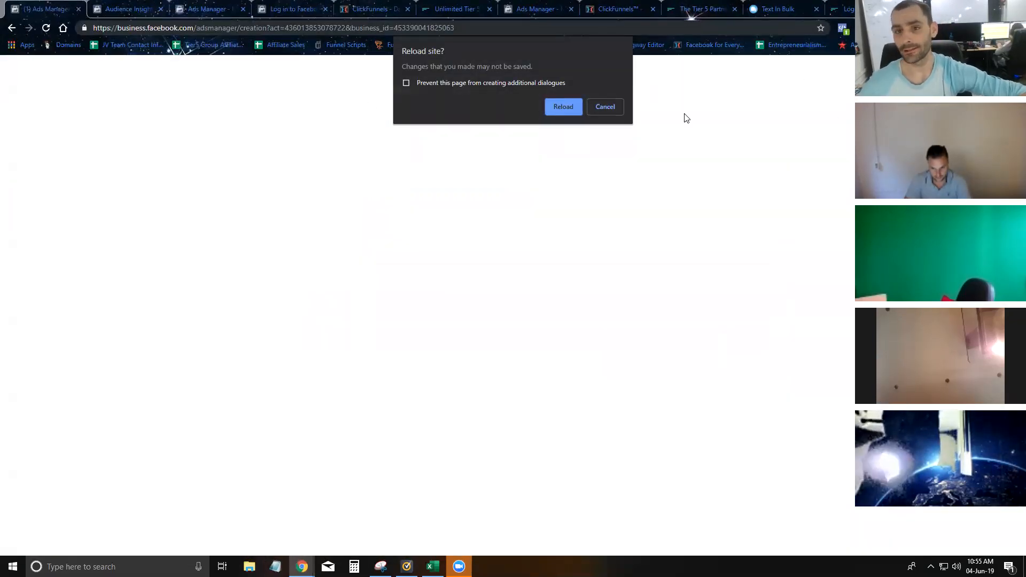
left_click(605, 106)
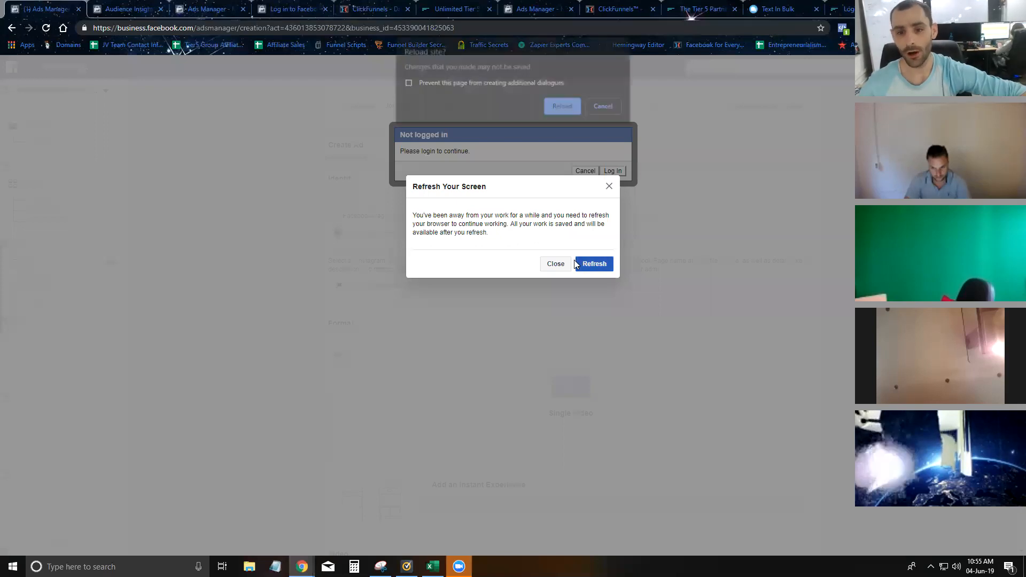
left_click(606, 106)
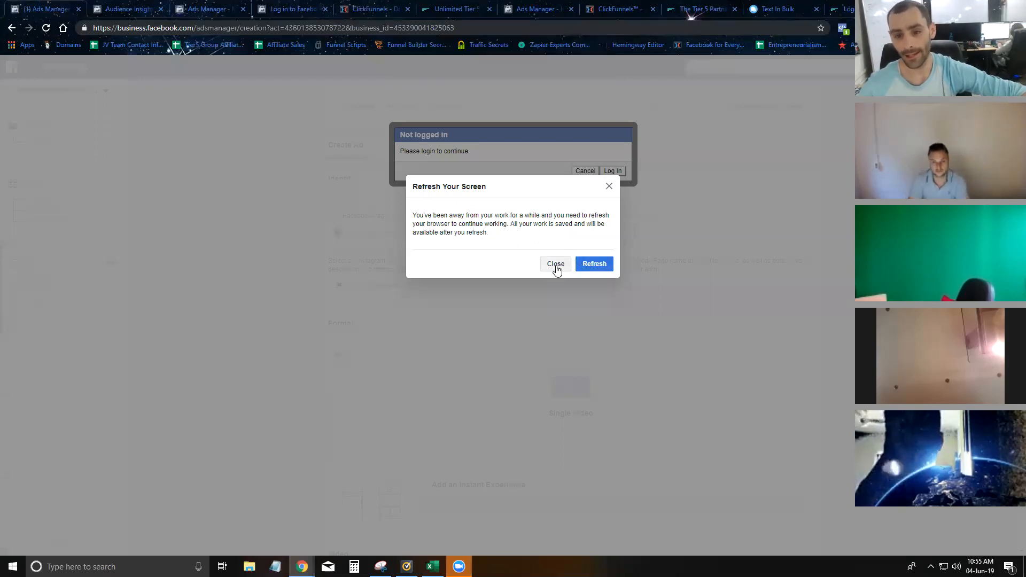
left_click(556, 264)
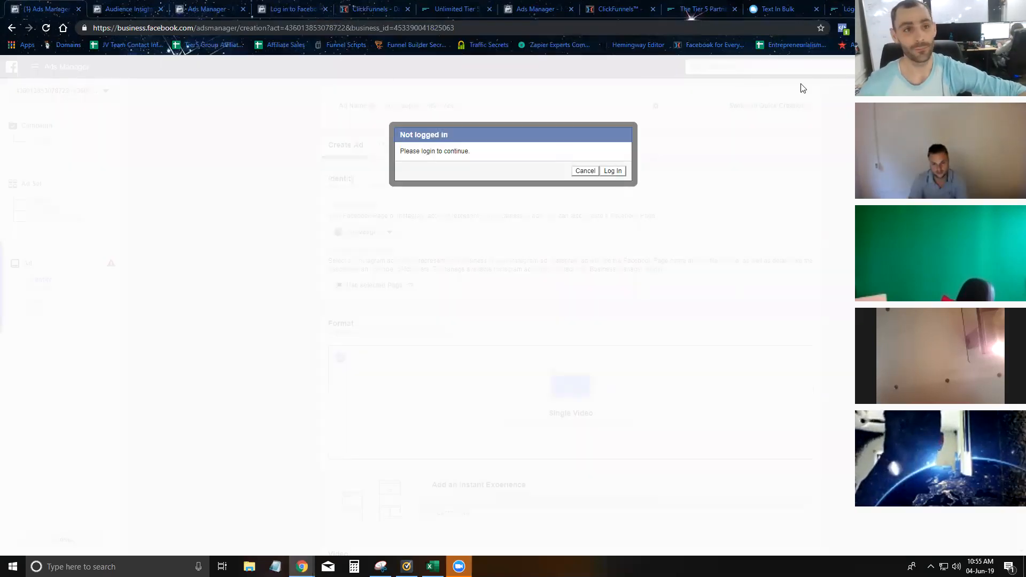
left_click(568, 107)
left_click(570, 109)
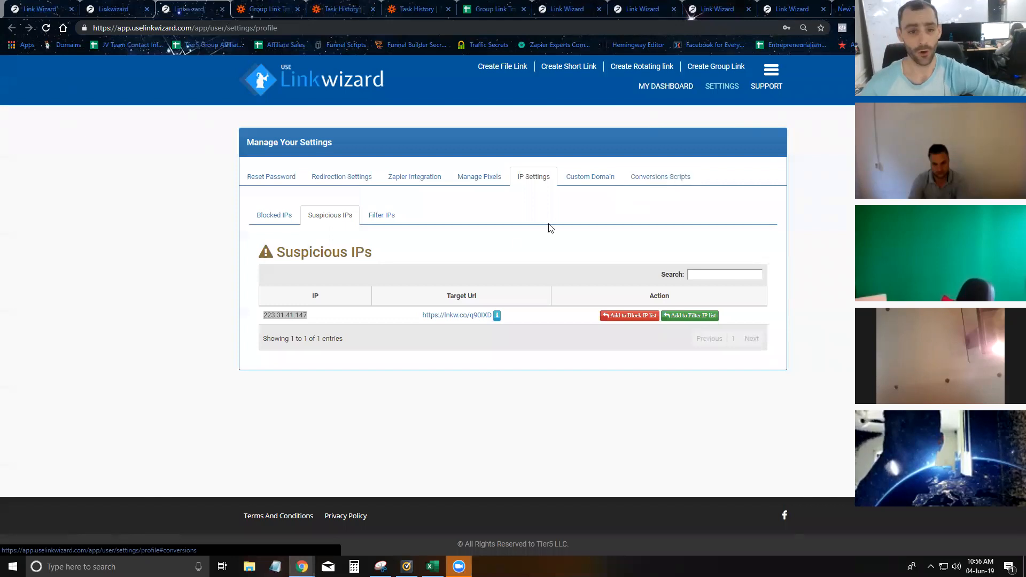
- Reselect 223.31.41.147 and add it to the filter IP list
left_click(340, 315)
left_click_drag(333, 319, 262, 318)
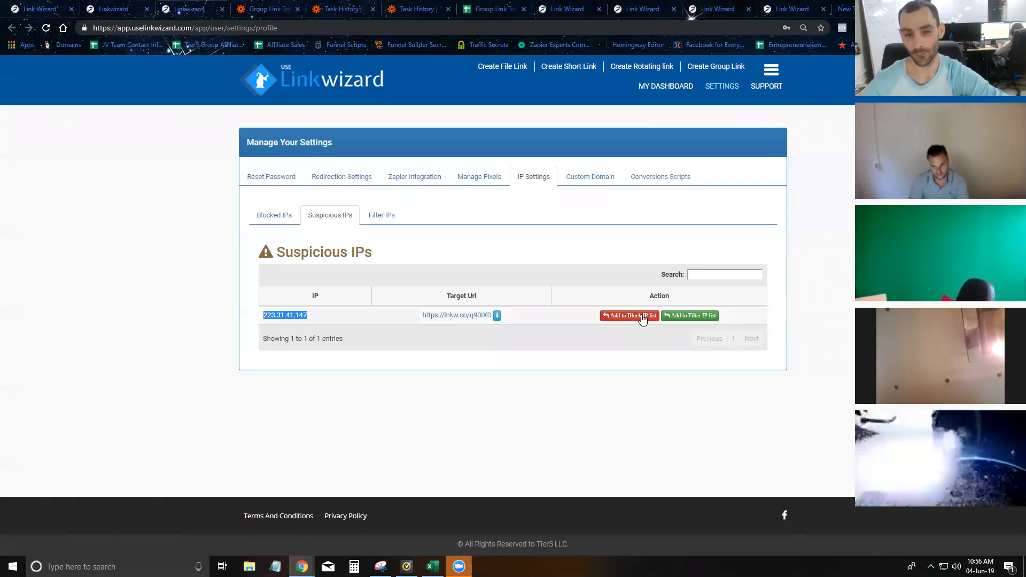
left_click(688, 316)
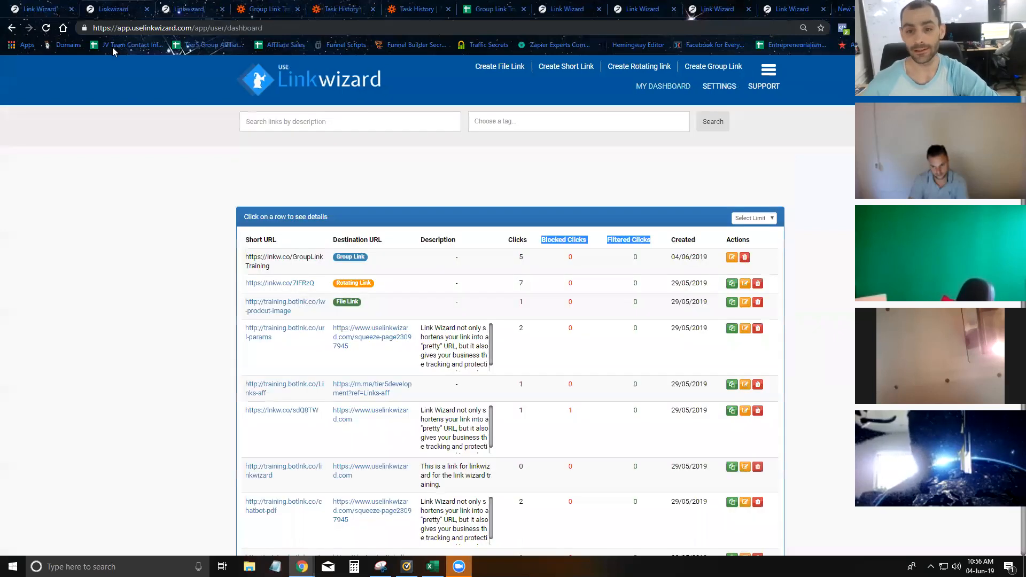
- Reload the dashboard, check the suspicious IPs again, then return to My Dashboard
left_click_drag(531, 258, 512, 261)
key("F5")
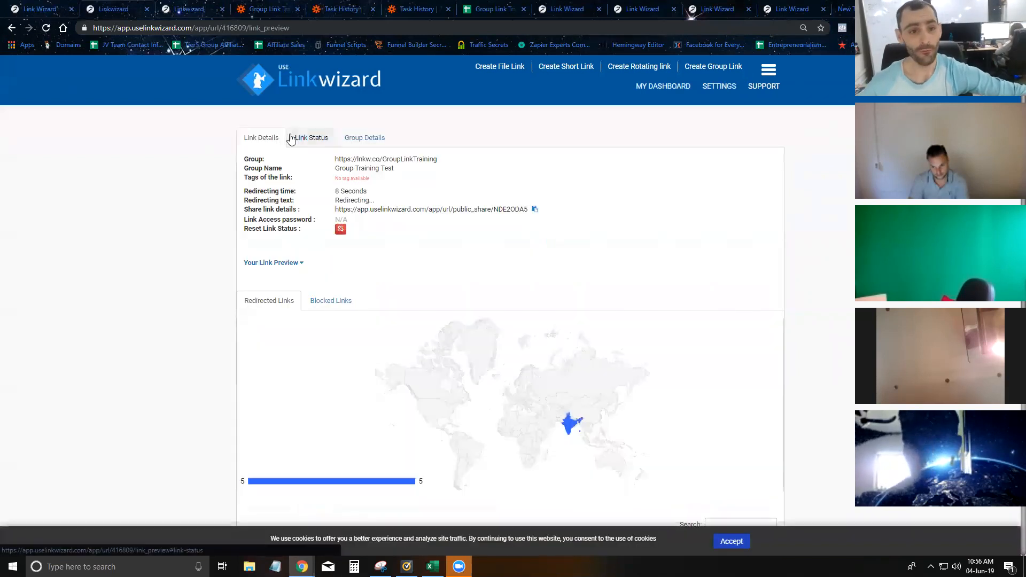
key("alt+Left")
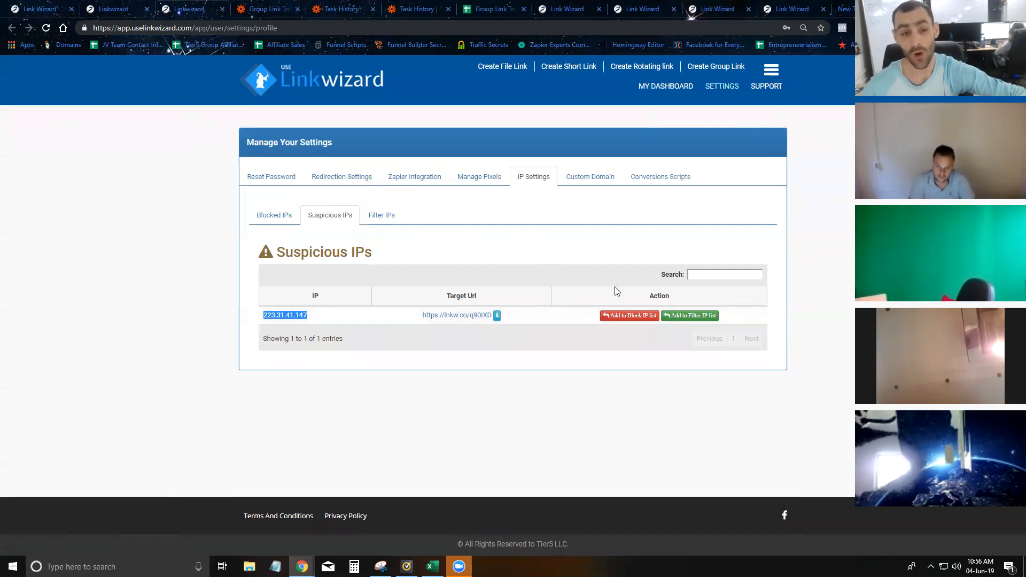
left_click(121, 8)
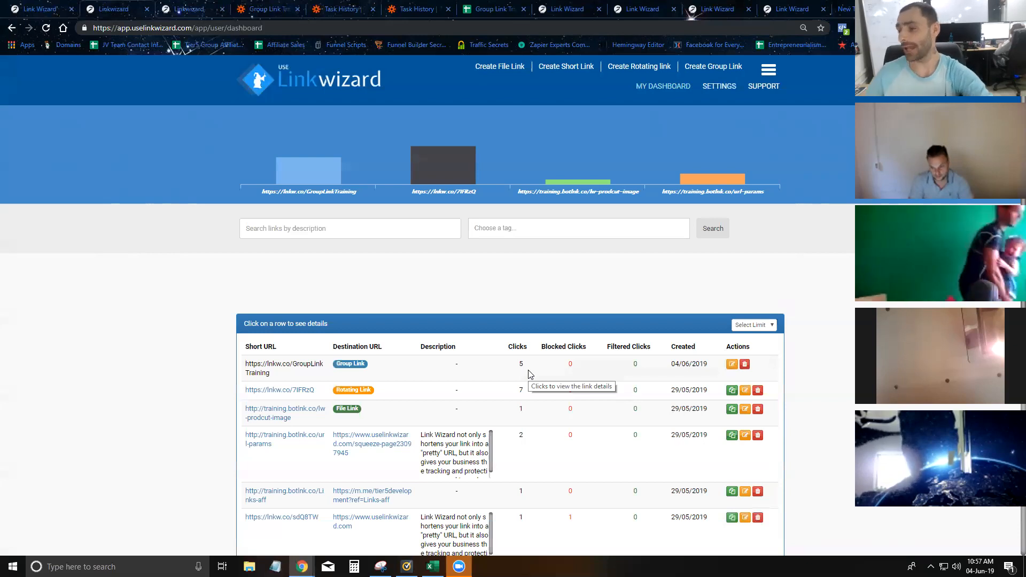
- Return to the links dashboard and open the empty Create Short Link form
left_click(179, 8)
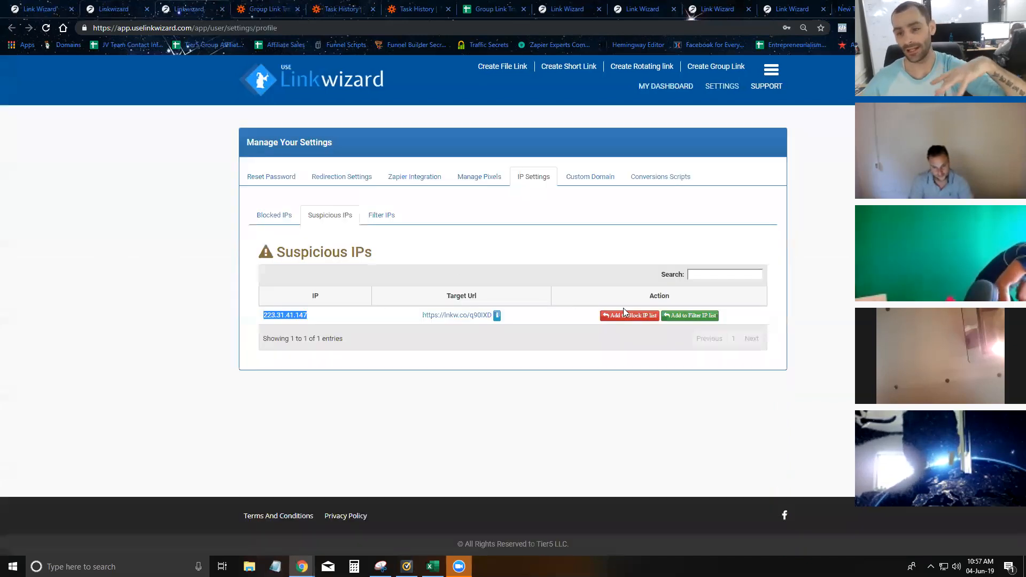
key("ctrl+shift+Tab")
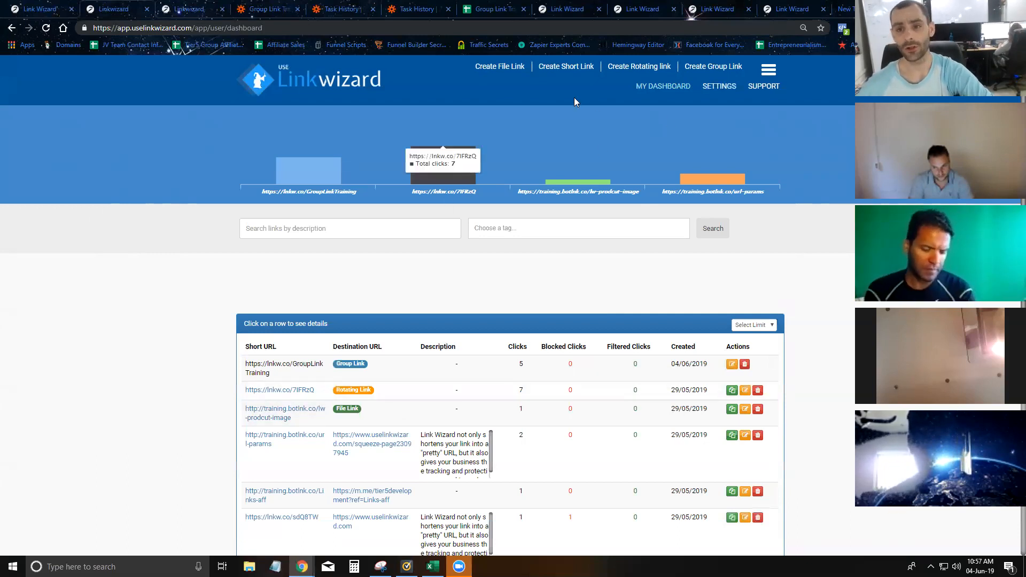
left_click(563, 68)
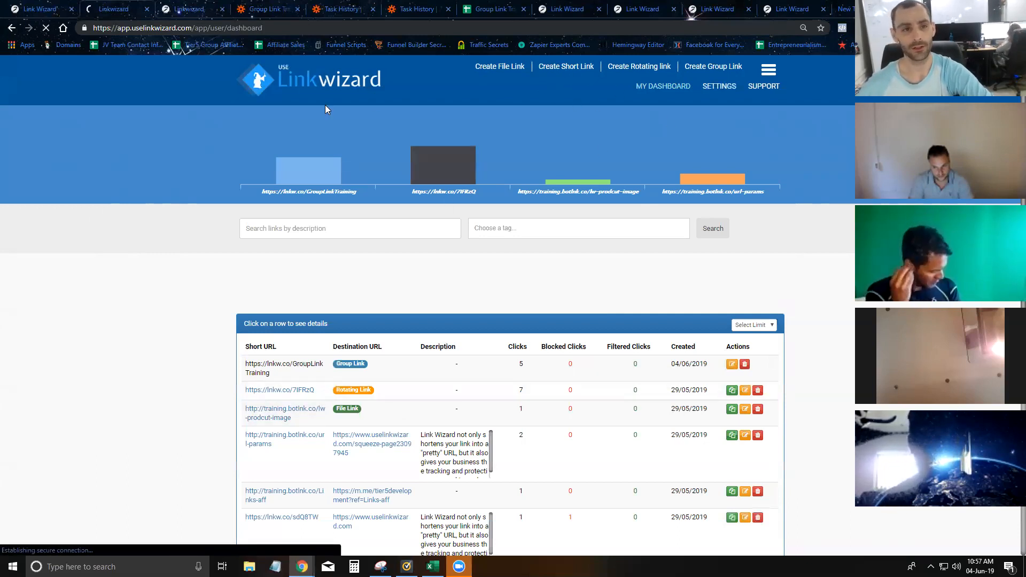
left_click(561, 9)
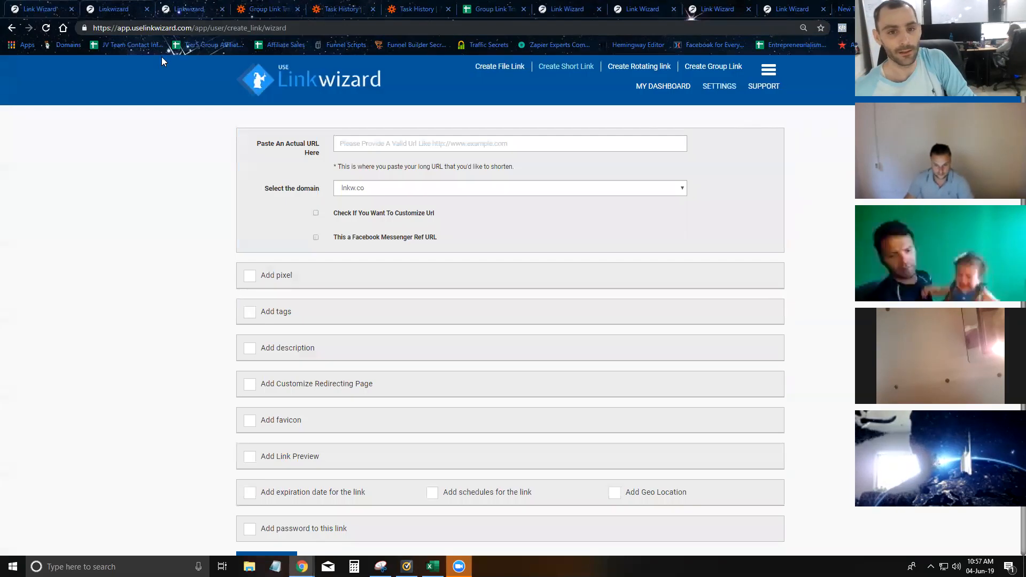
left_click(368, 142)
type("https://www.uselinkwizard.com")
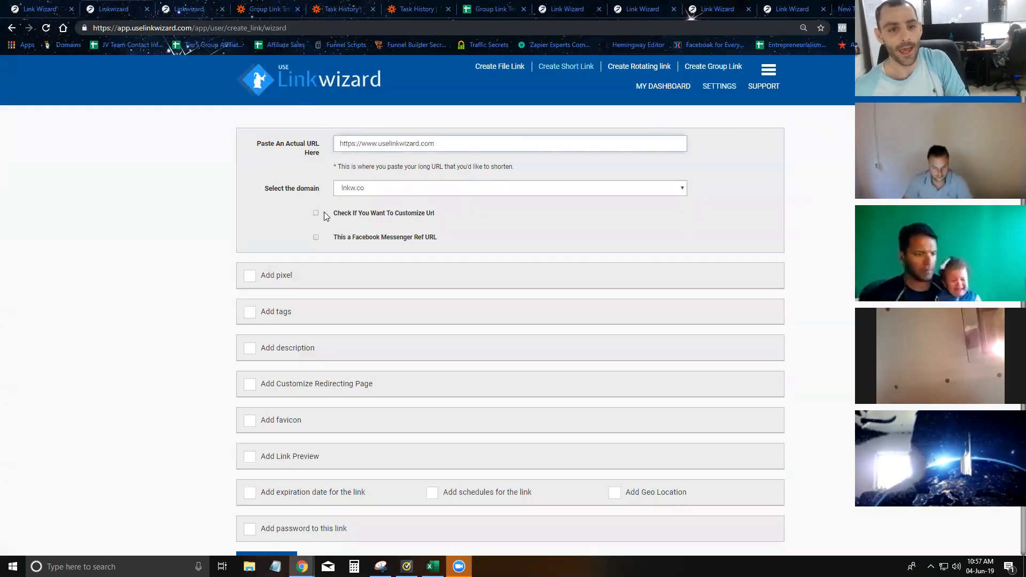
left_click(316, 213)
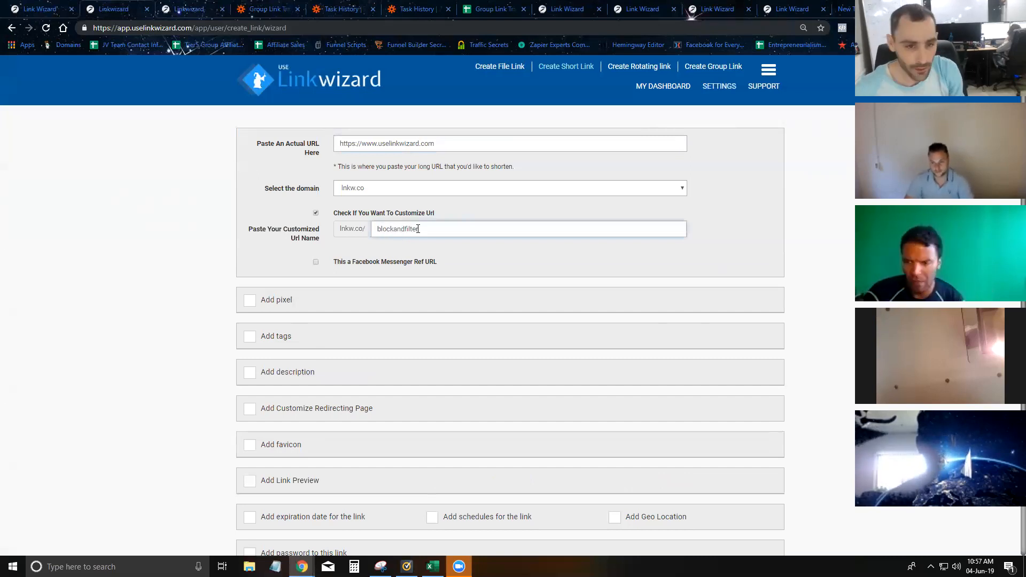
scroll(438, 159, "down", 2)
left_click(266, 467)
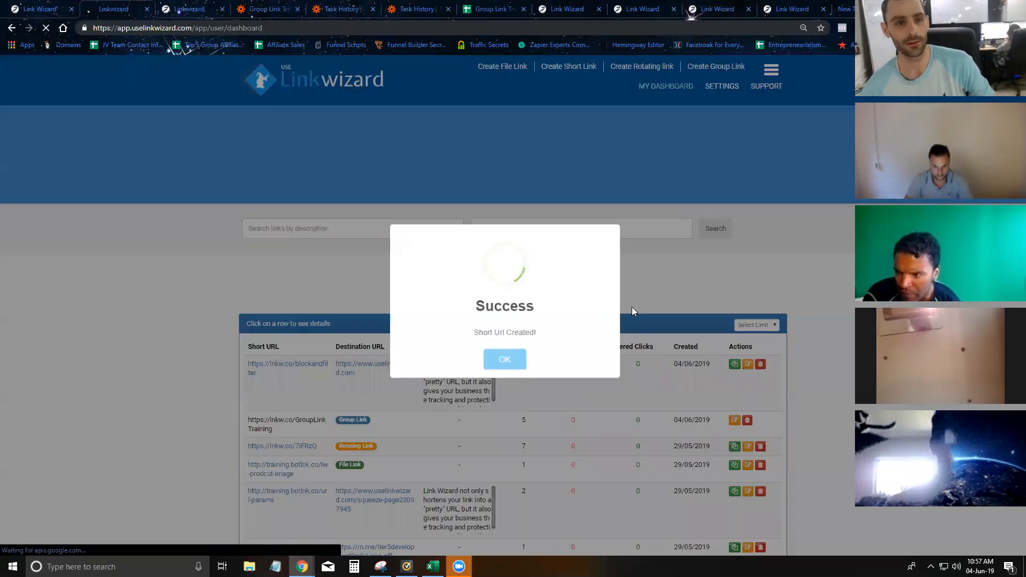
left_click(516, 359)
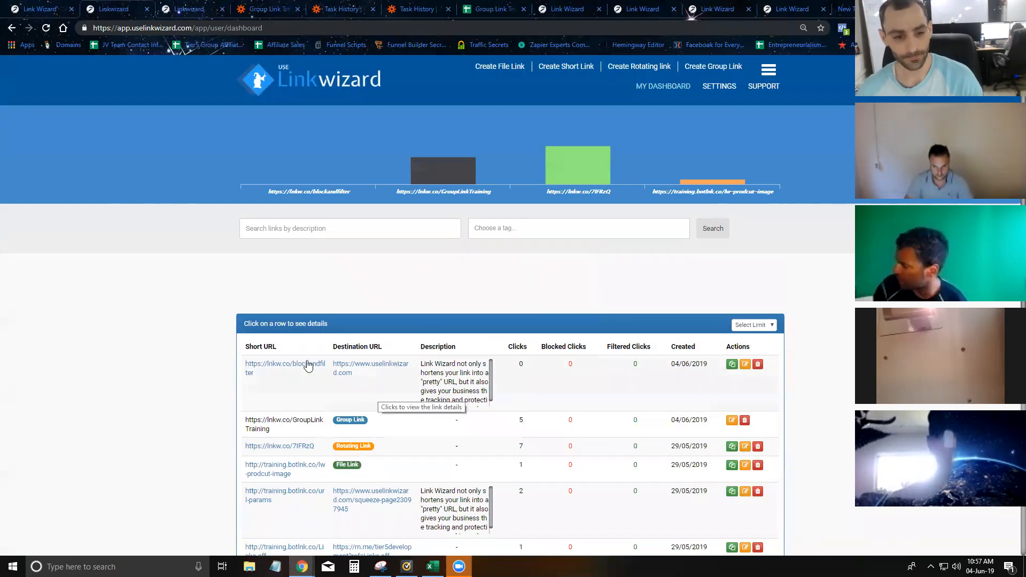
- Open the blockandfilter link details, try the site address in an incognito window, then close it
left_click_drag(293, 373, 244, 366)
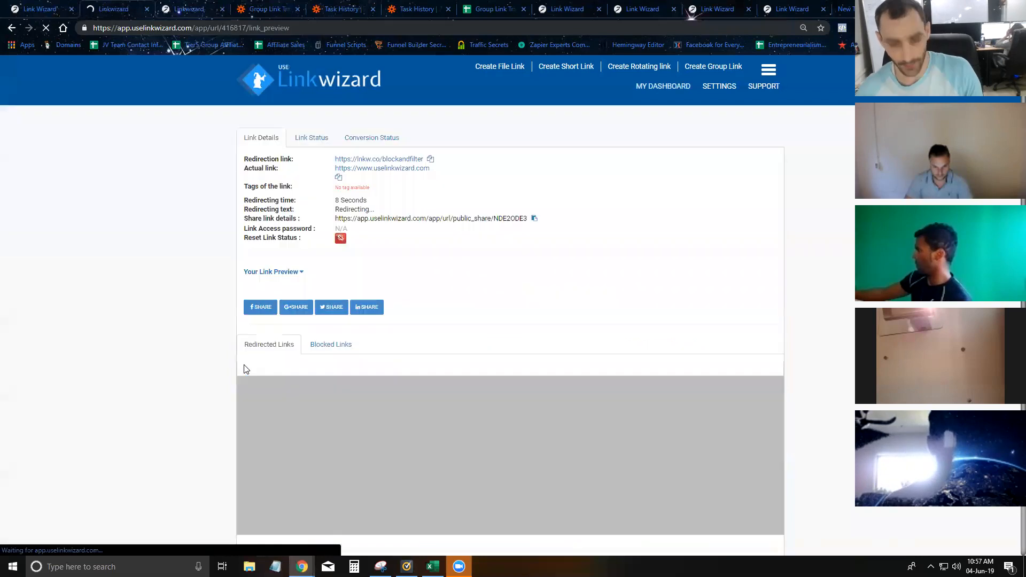
key("ctrl+shift+n")
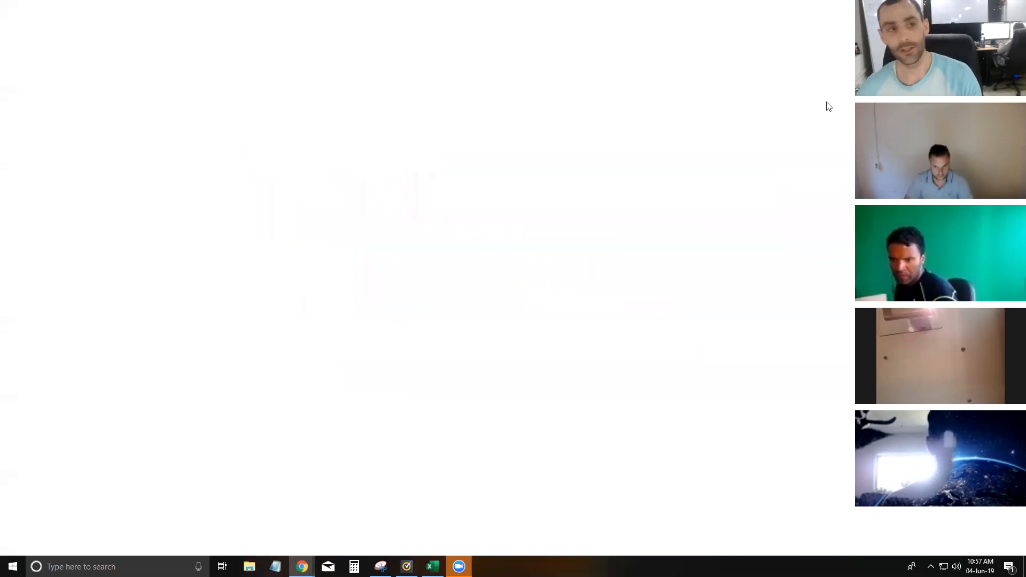
type("https://www.uselinkwizard.com")
key("Return")
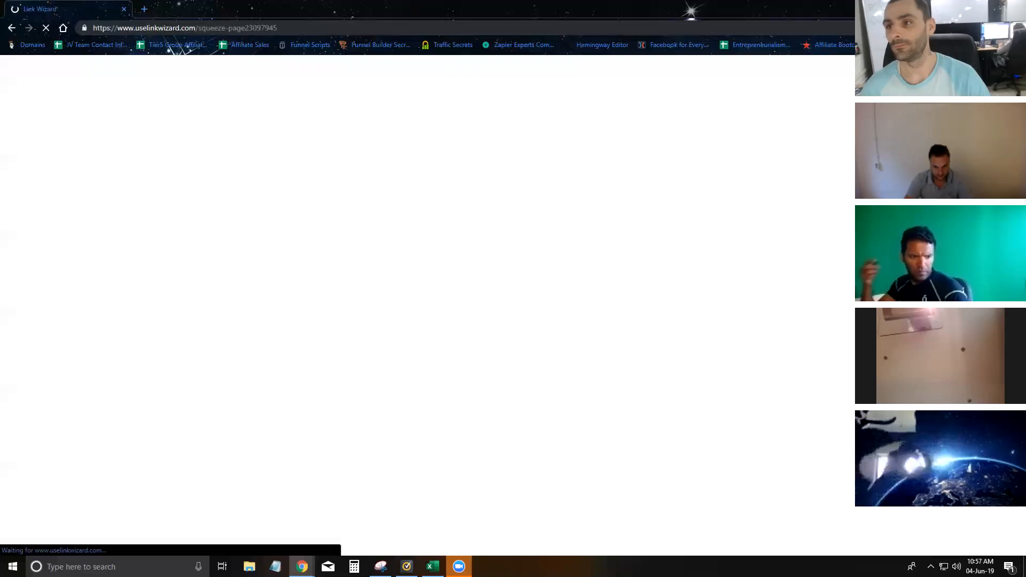
left_click(123, 9)
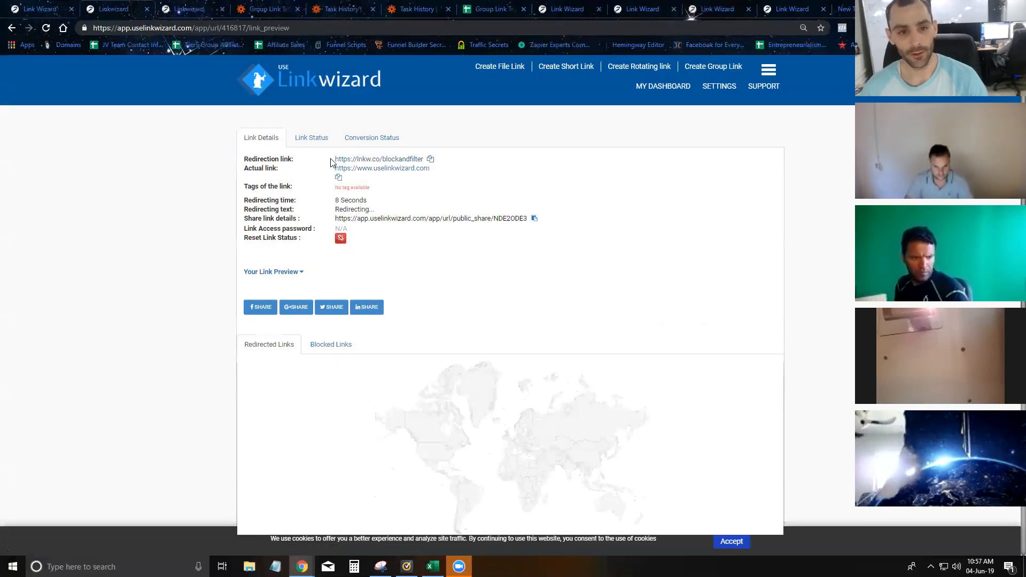
- Copy the lnkw.co/blockandfilter short URL and paste it into a new incognito window
left_click_drag(327, 162, 398, 160)
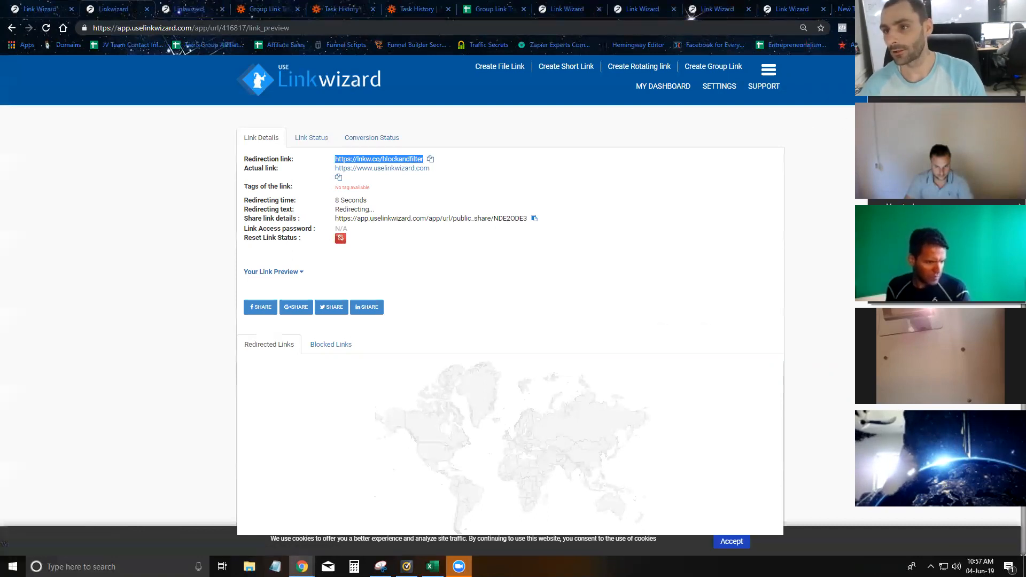
key("ctrl+c")
key("ctrl+shift+n")
key("ctrl+v")
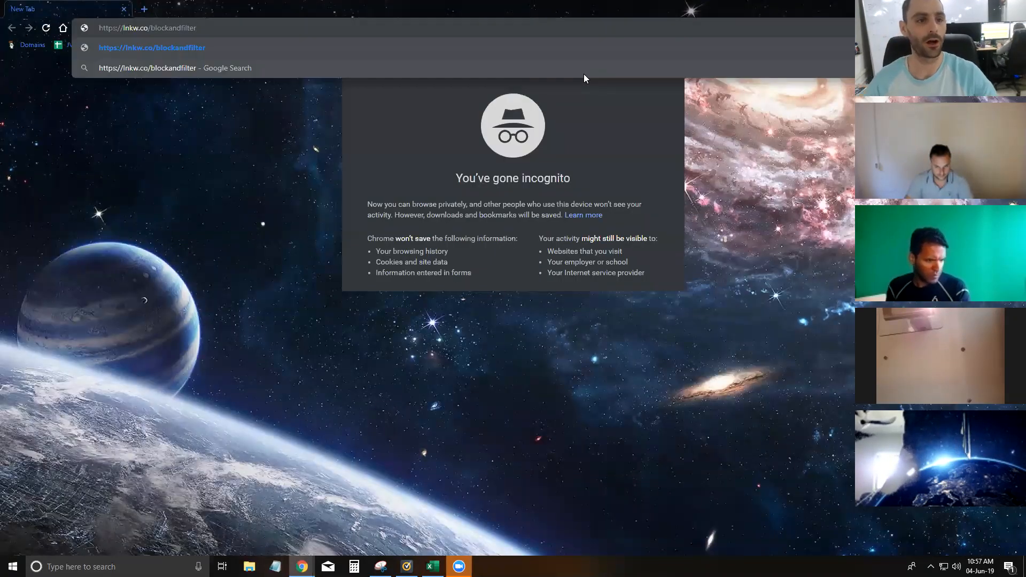
- Visit the short link, then search "what's my ip" in a new private tab
key("Return")
left_click(148, 11)
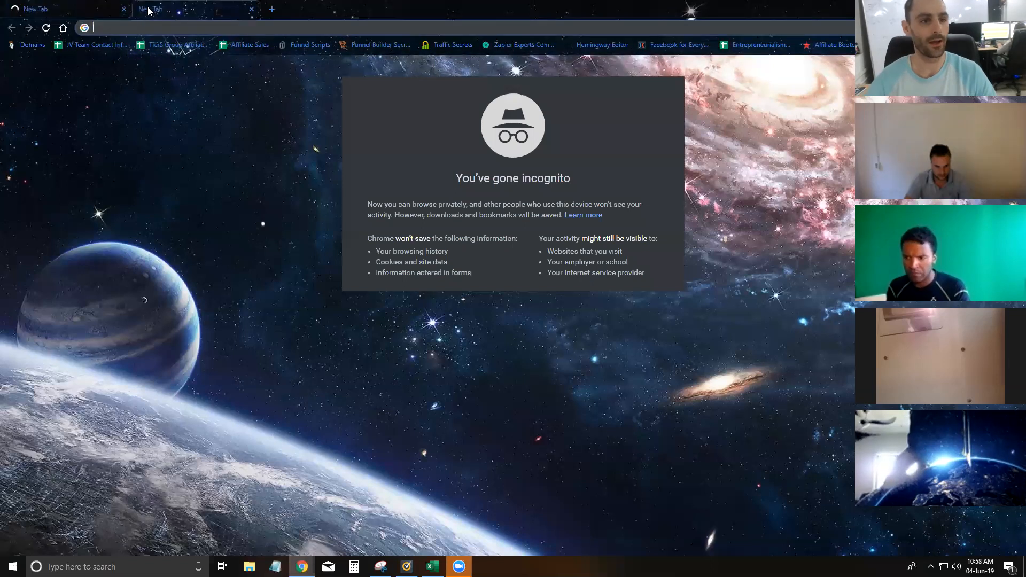
type("what's my ip")
key("Return")
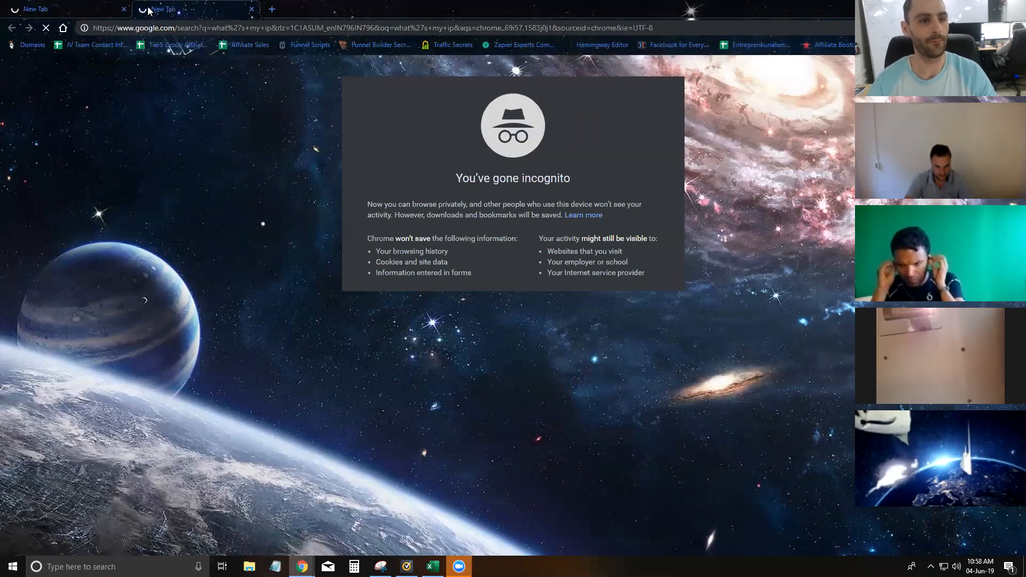
double_click(139, 154)
key("ctrl+c")
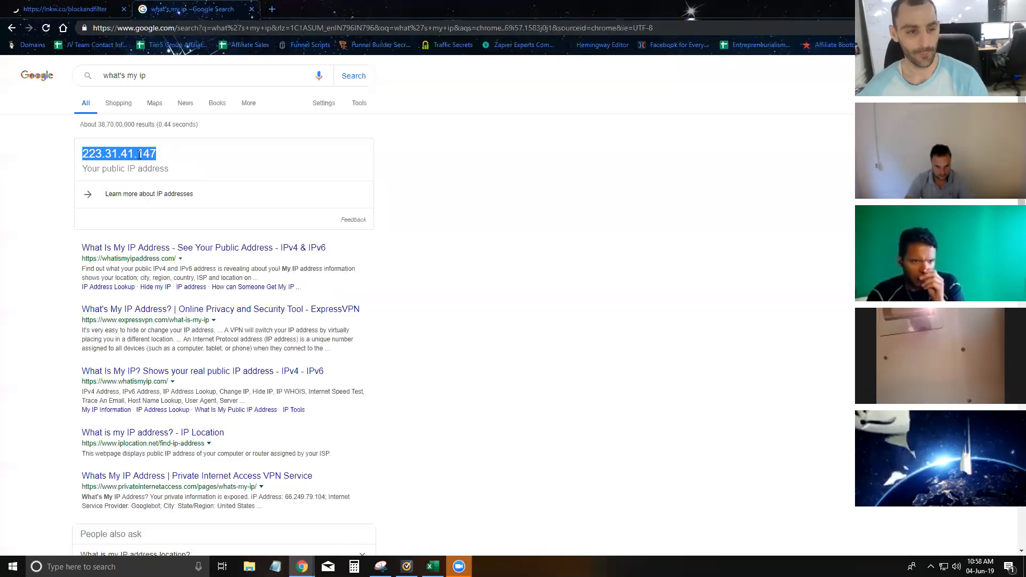
left_click(40, 9)
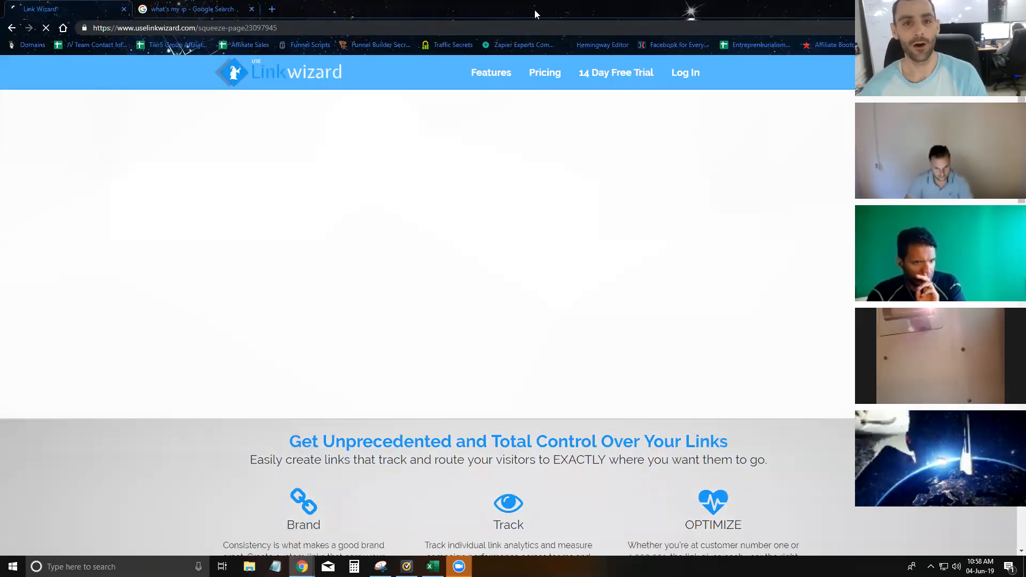
left_click(965, 8)
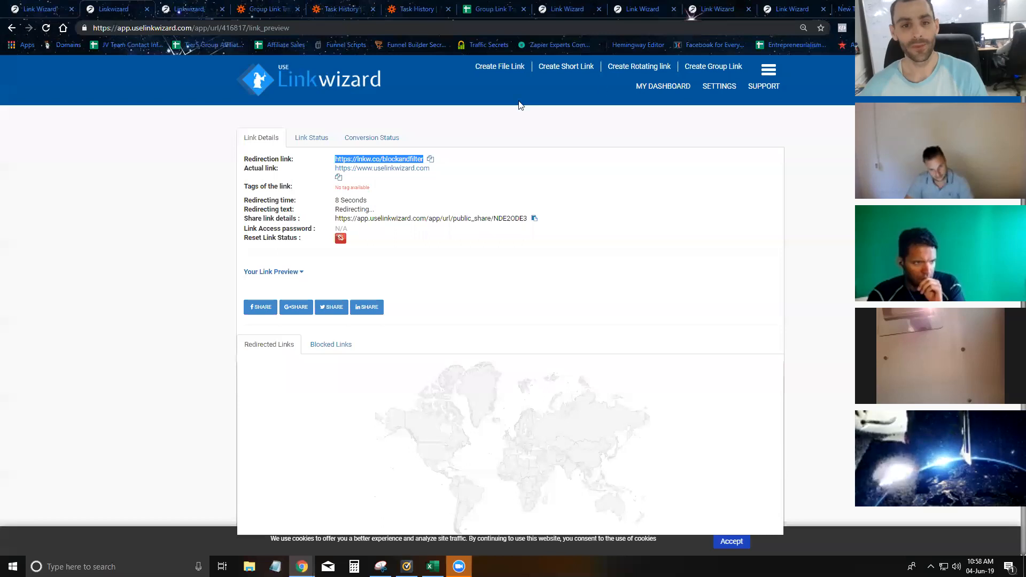
- Check the dashboard, then return to IP Settings and open the Blocked IPs list
left_click(666, 92)
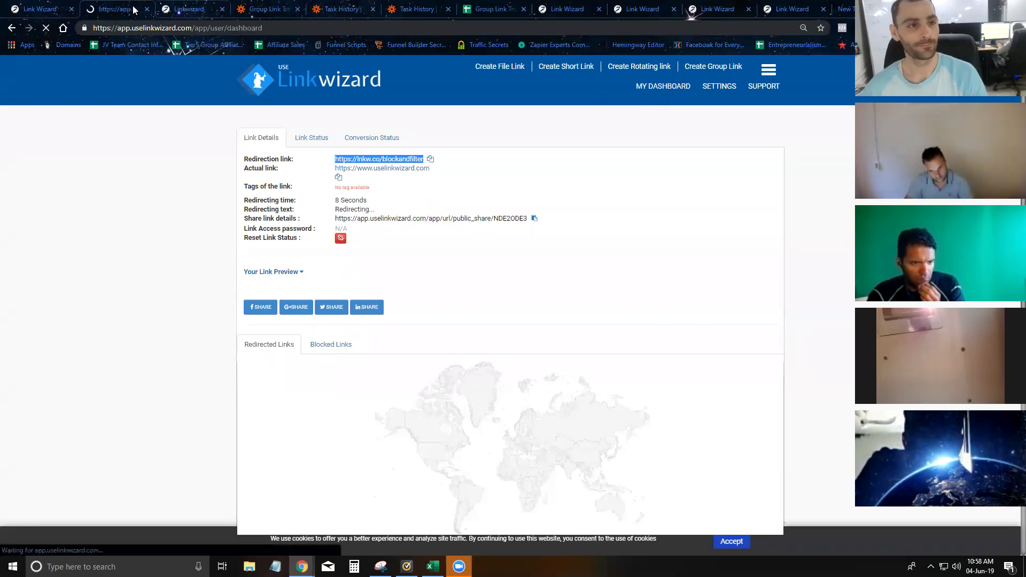
left_click(190, 8)
left_click(126, 6)
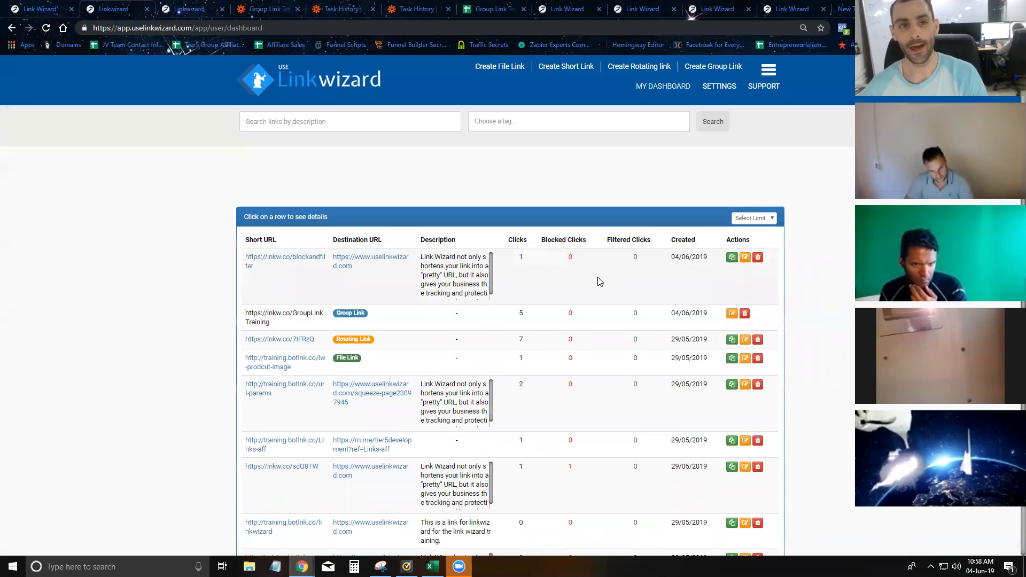
left_click(191, 10)
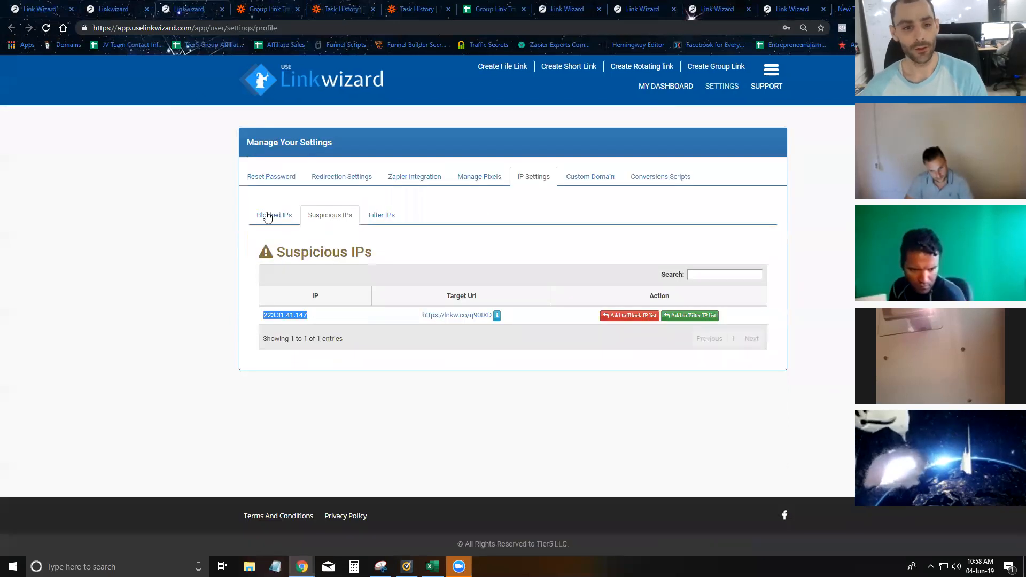
left_click(267, 217)
left_click(274, 269)
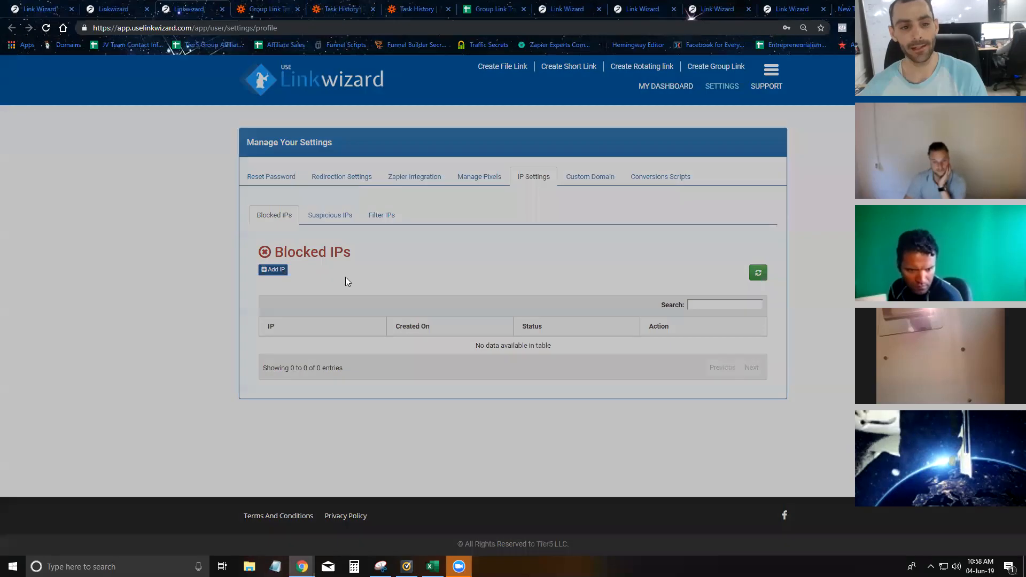
left_click(425, 243)
key("ctrl+v")
left_click(447, 268)
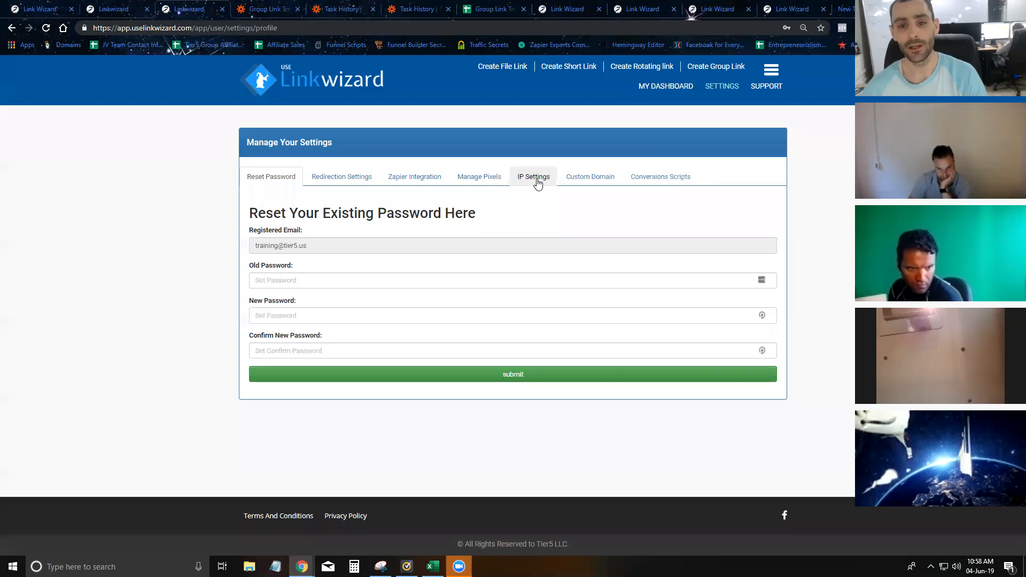
left_click(536, 178)
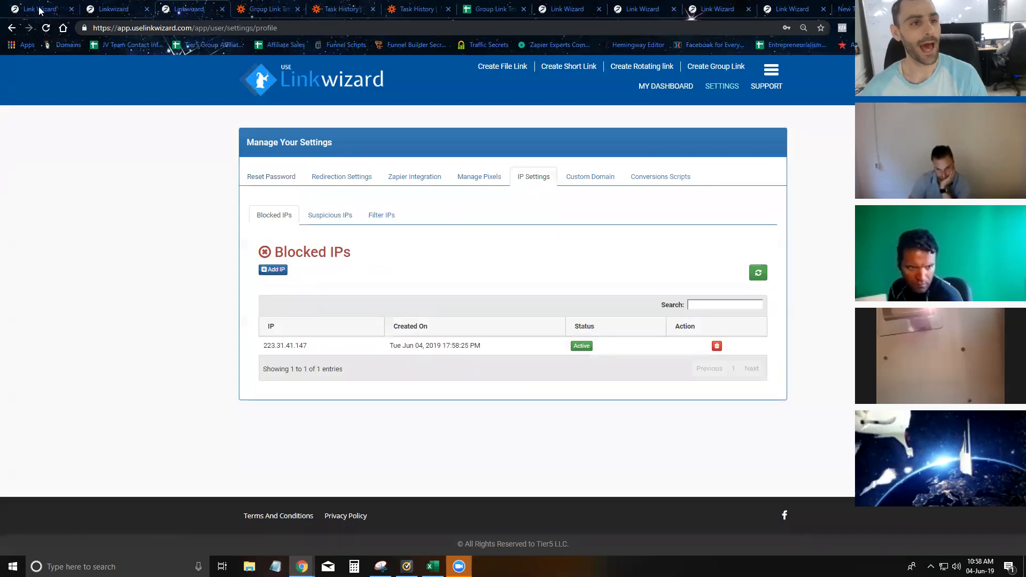
left_click(40, 9)
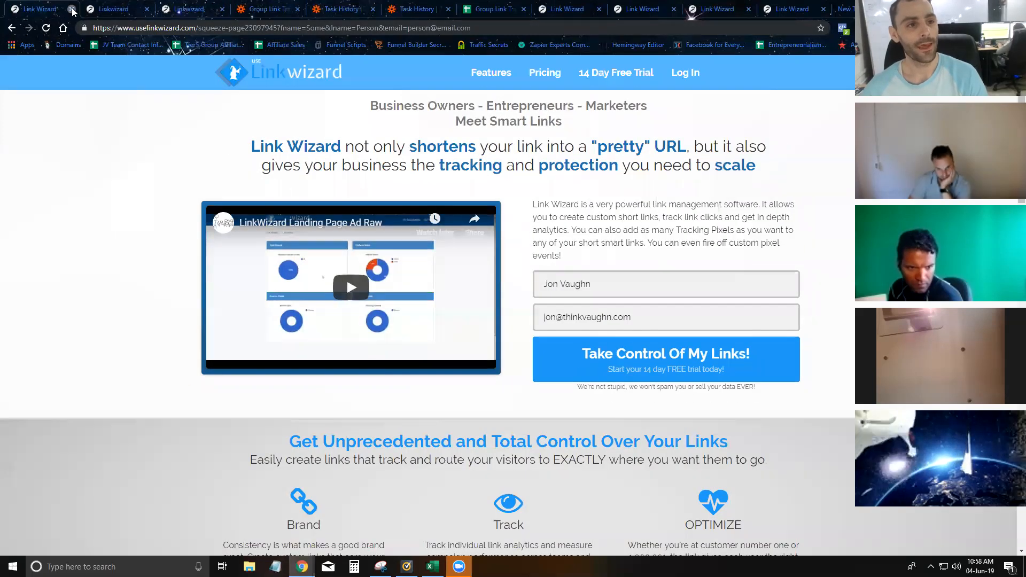
- Open the copied blockandfilter short link in a private window, which shows 'This ip is blocked'
left_click(71, 9)
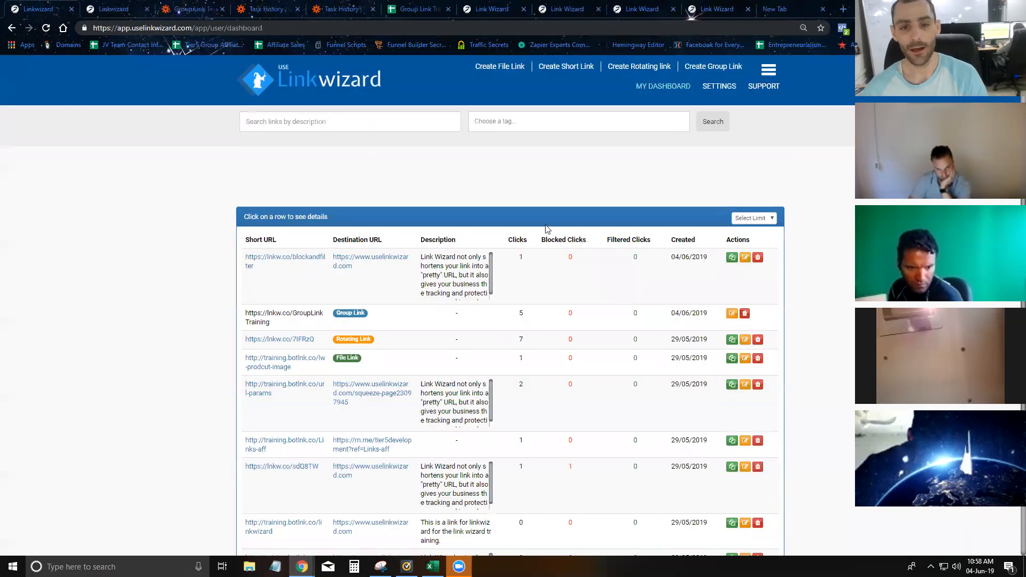
left_click(733, 258)
key("ctrl+c")
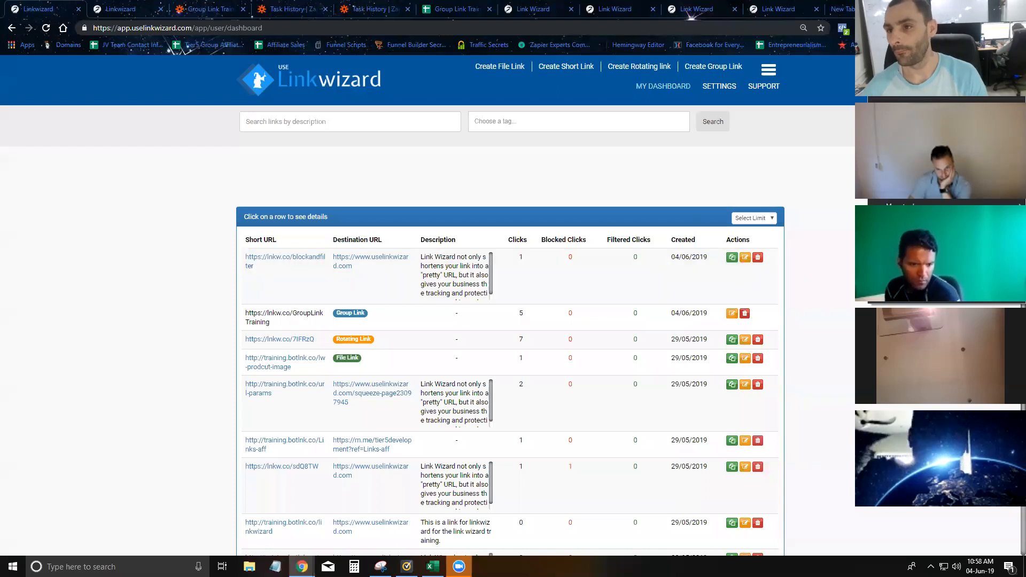
key("ctrl+shift+n")
key("ctrl+v")
key("Return")
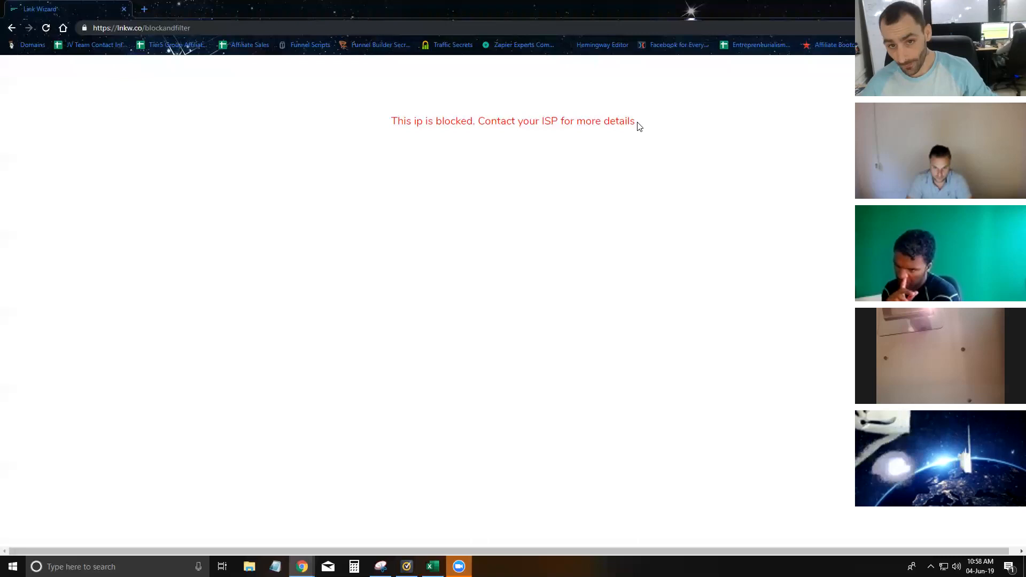
- Highlight the blocked-IP message, then move the private window aside to reveal the dashboard
left_click_drag(640, 126, 382, 139)
left_click(701, 225)
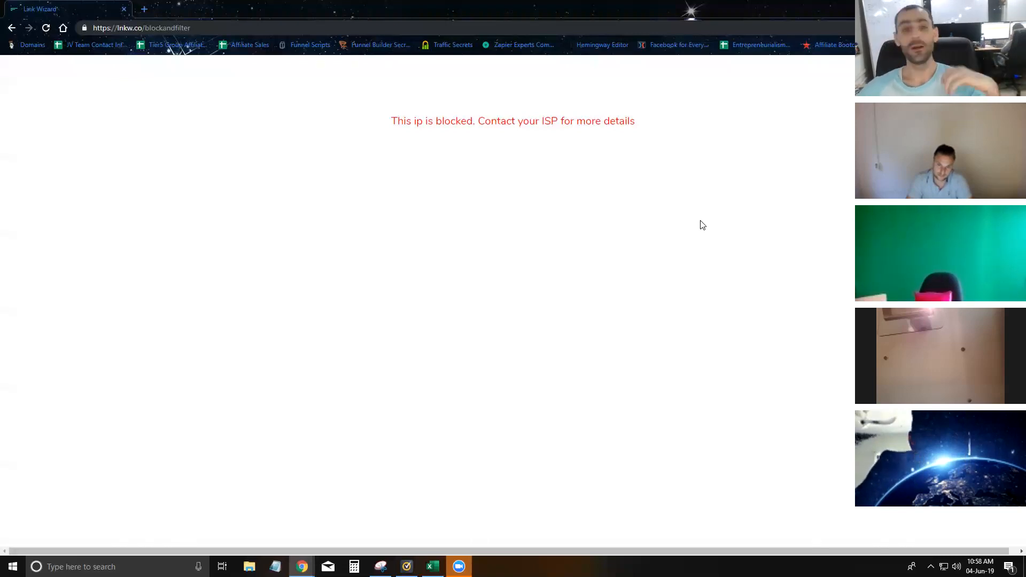
left_click_drag(646, 9, 1, 139)
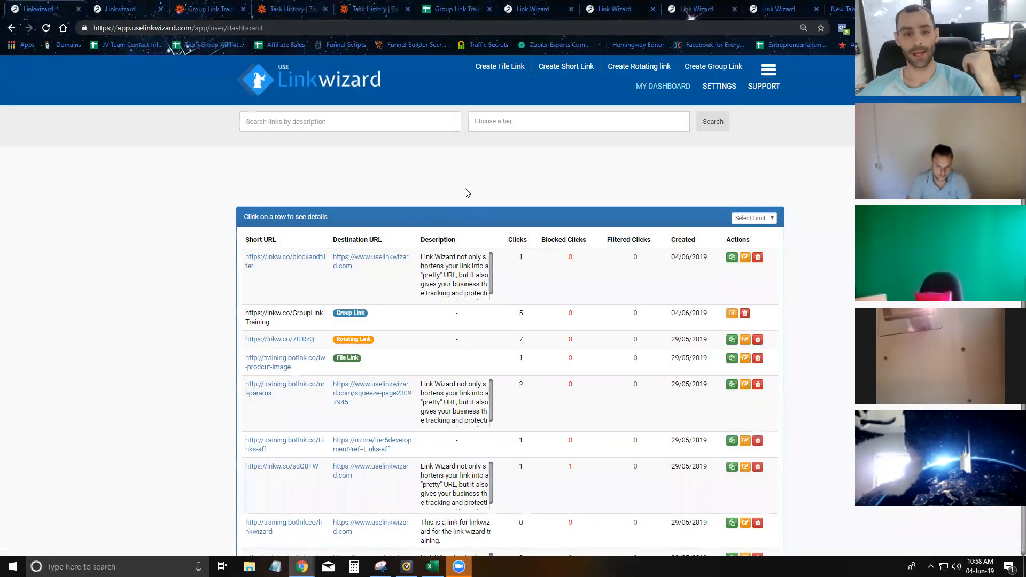
- Reload the dashboard to update the blockandfilter link's blocked click count
left_click(46, 29)
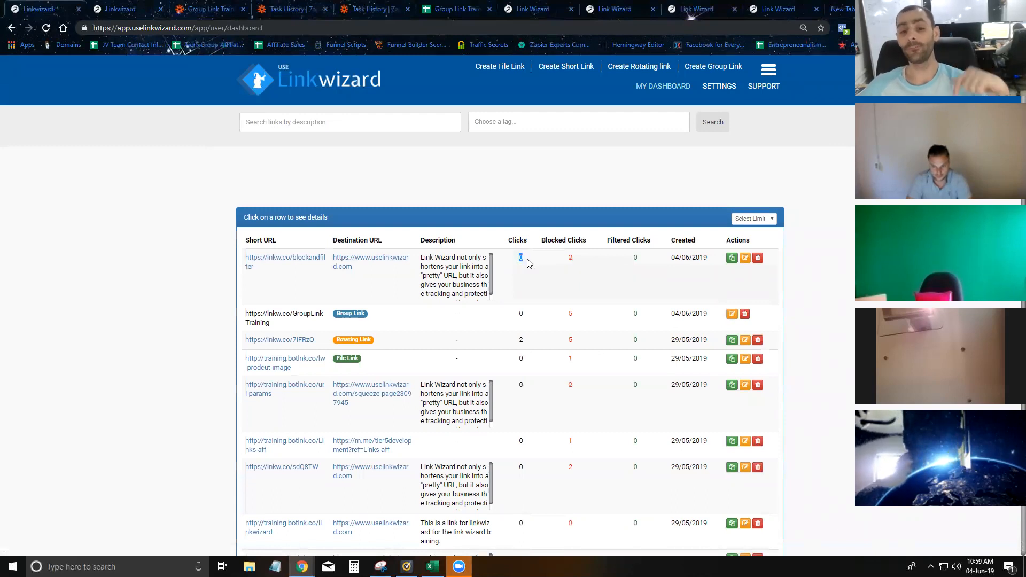
key("F5")
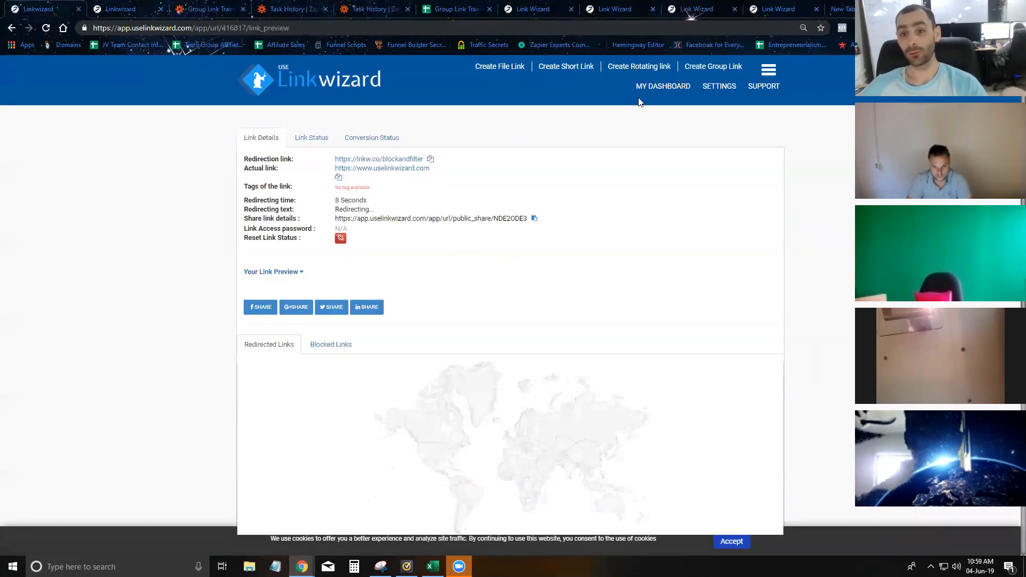
left_click(655, 90)
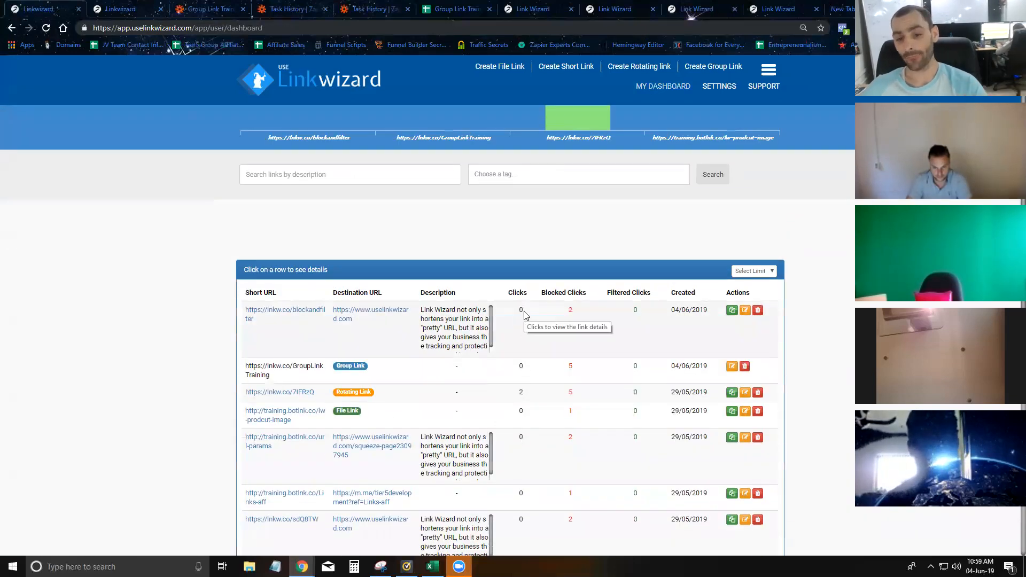
- Open the blockandfilter link's details, return to the dashboard, and switch to the Blocked IPs tab
left_click(537, 337)
left_click(661, 87)
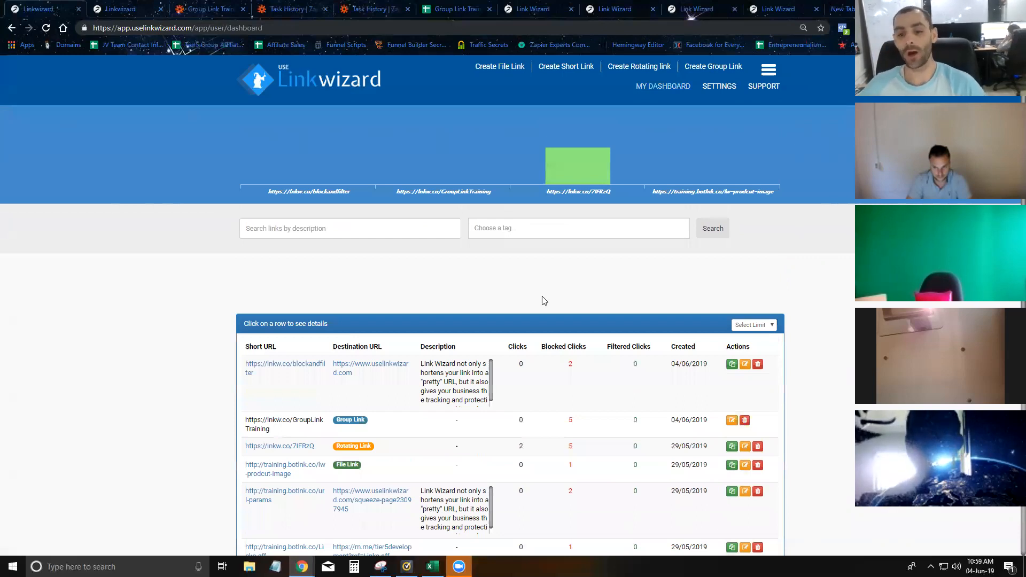
scroll(524, 363, "down", 2)
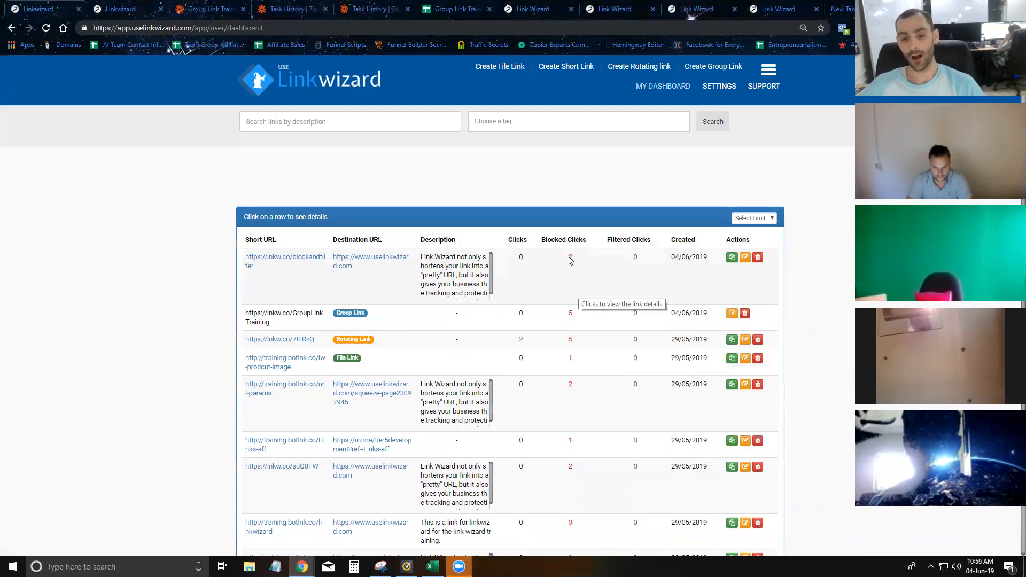
left_click(153, 16)
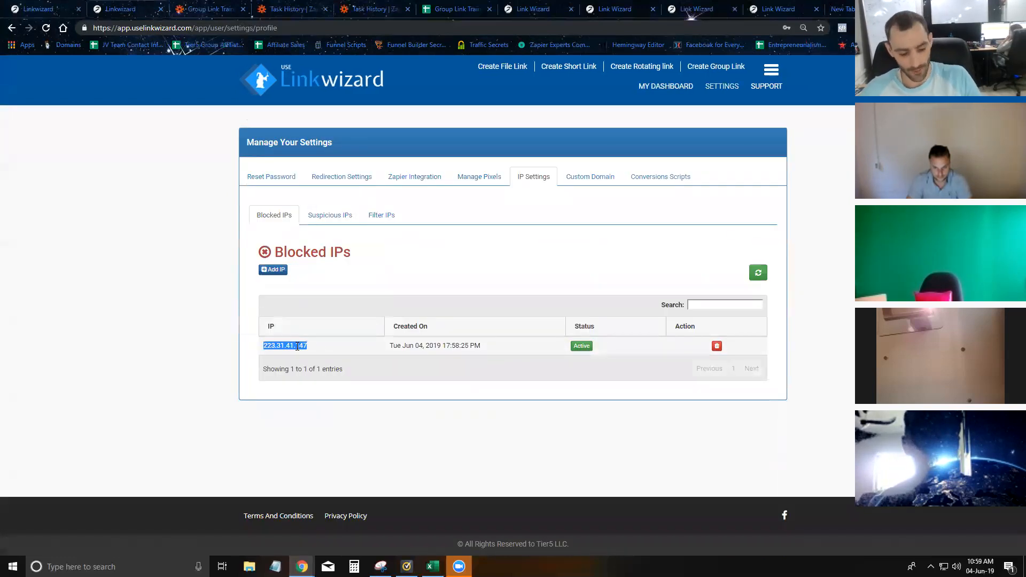
- Delete 223.31.41.147 from the Blocked IPs list and reload the dashboard
left_click(717, 346)
left_click(515, 367)
left_click(505, 359)
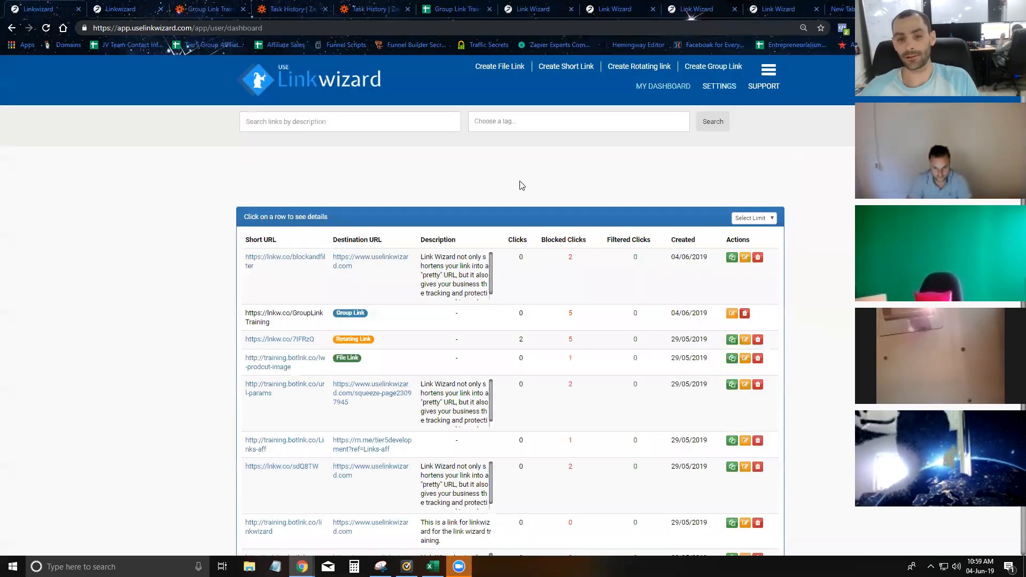
left_click(663, 88)
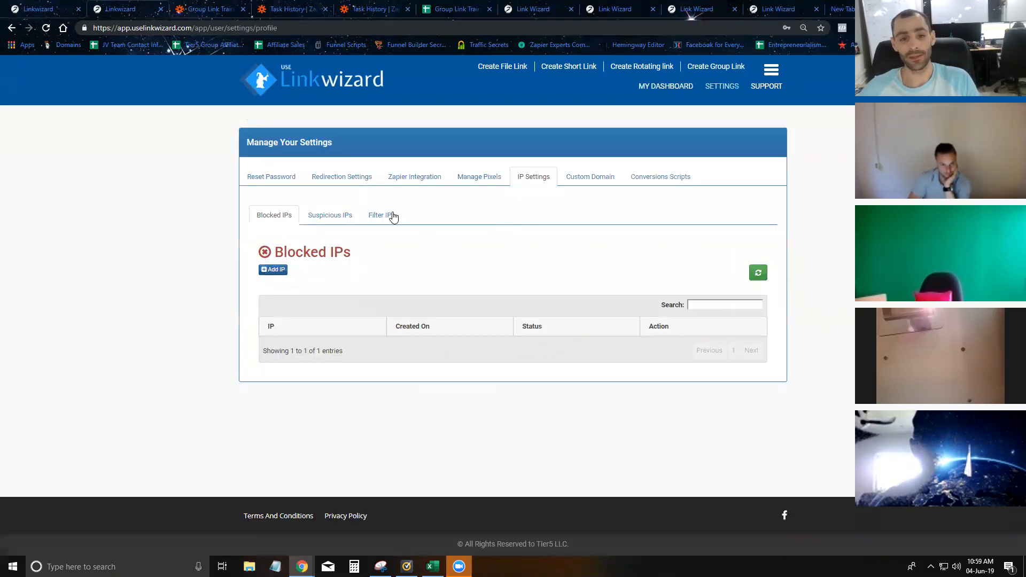
- Add 223.31.41.147 to the Filter IPs list, correcting the pasted value after the invalid-IP alert
left_click(388, 217)
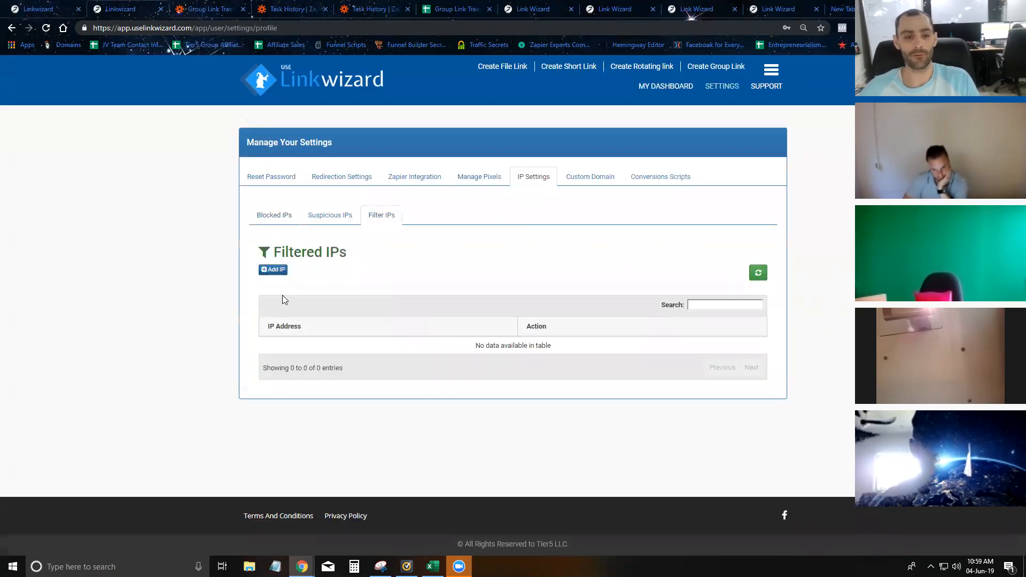
left_click(272, 270)
left_click(437, 241)
type("223.31.41.147")
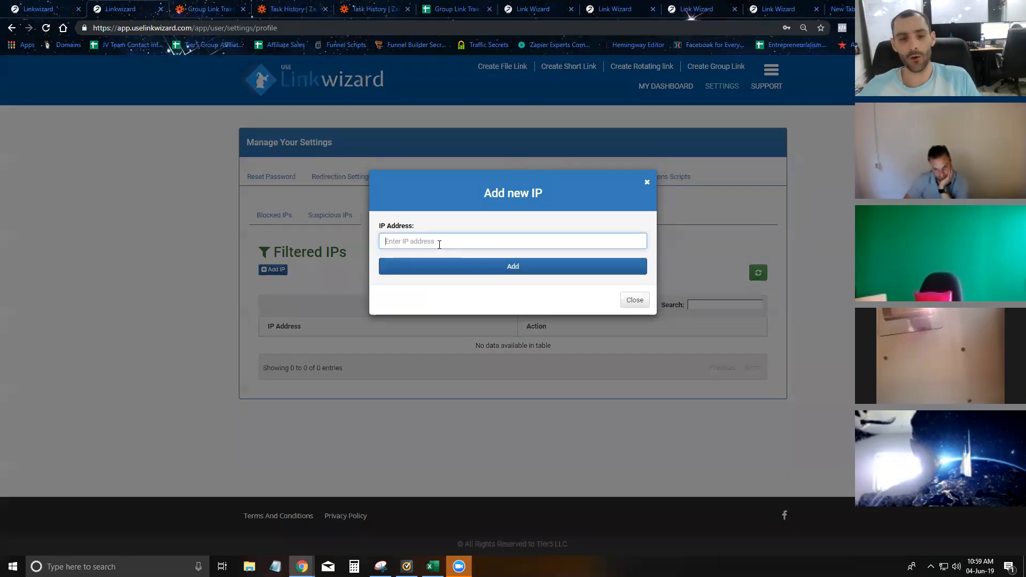
left_click(467, 267)
left_click(505, 330)
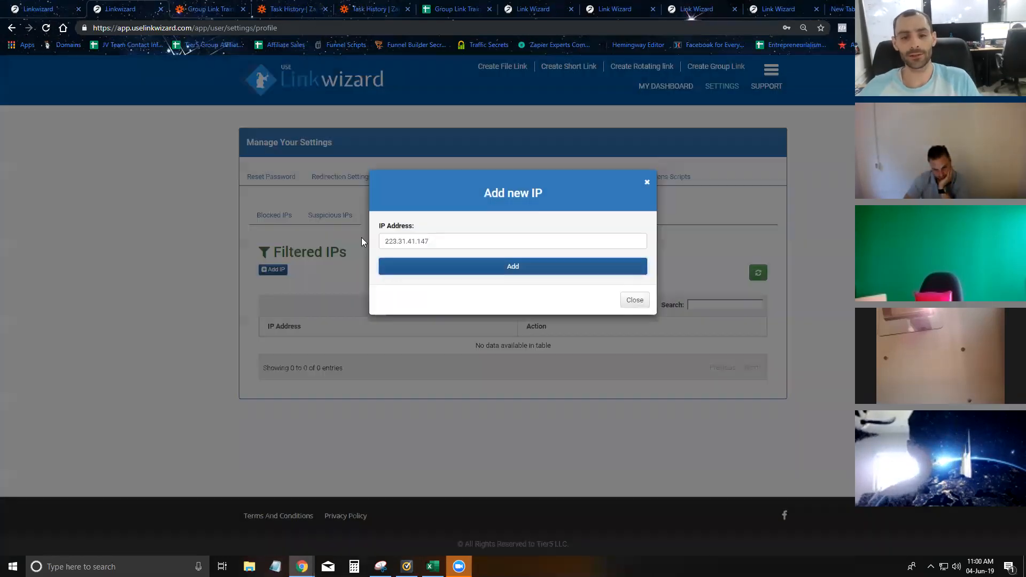
left_click(448, 241)
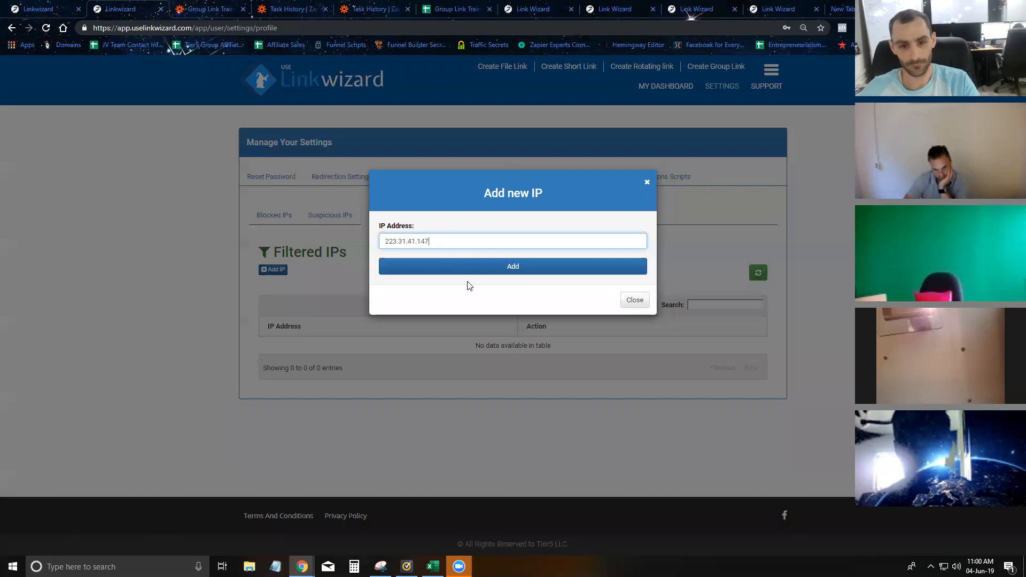
left_click(486, 270)
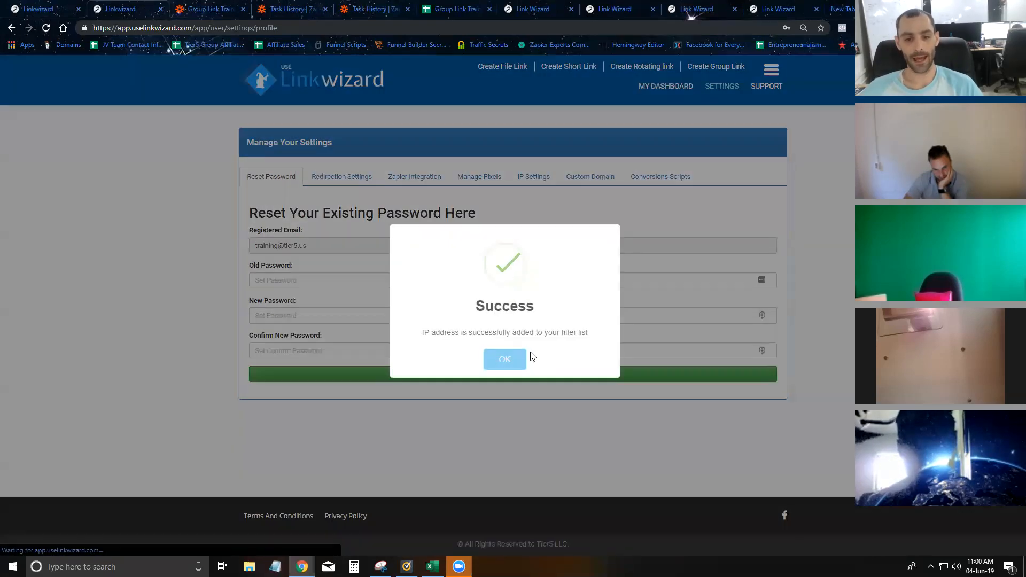
left_click(524, 356)
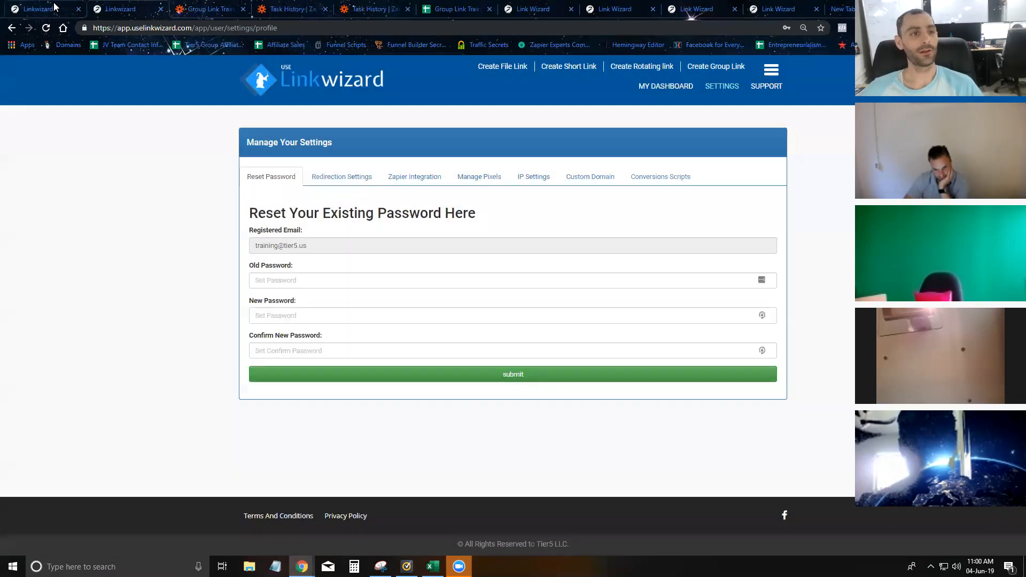
left_click(54, 7)
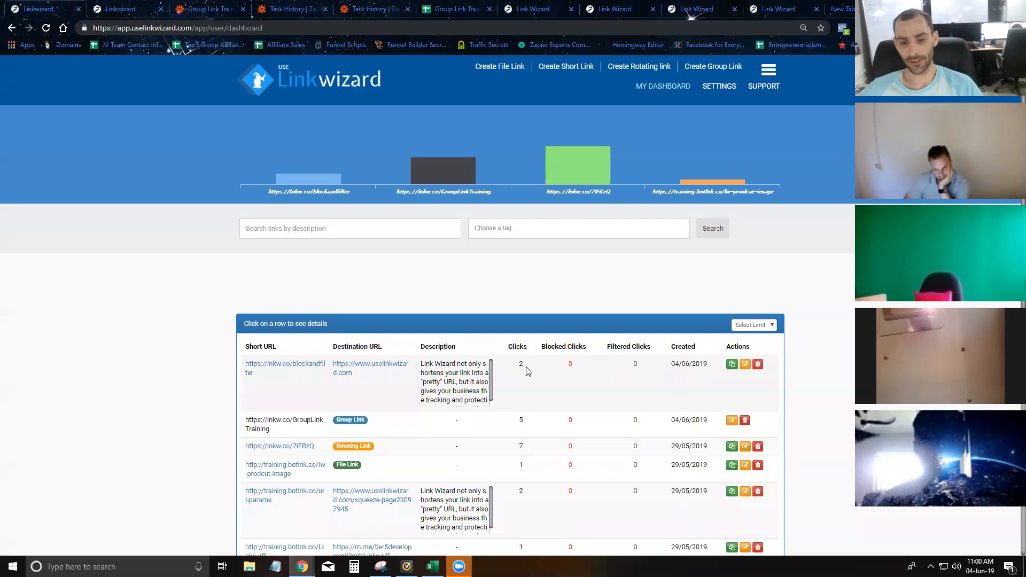
- Test-visit the blockandfilter short link in a private window, then reload the dashboard's click counts
left_click(46, 28)
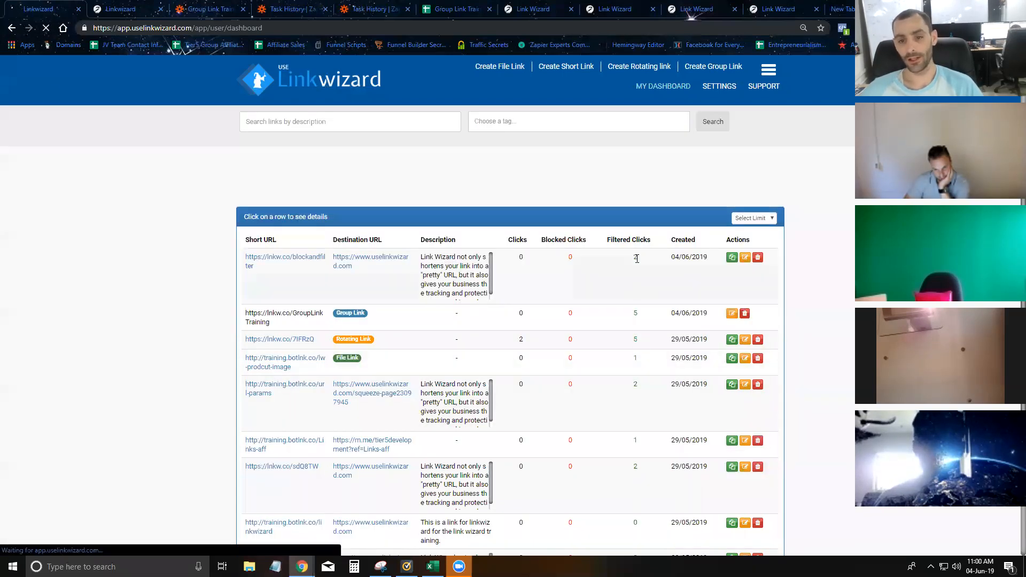
left_click(732, 259)
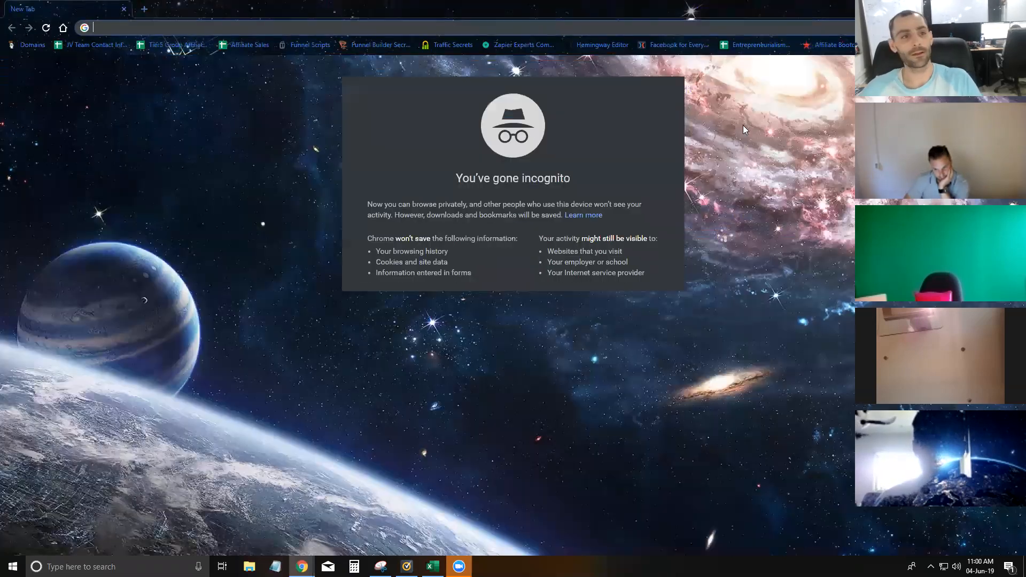
type("https://lnkw.co/blockandfilter")
key("Return")
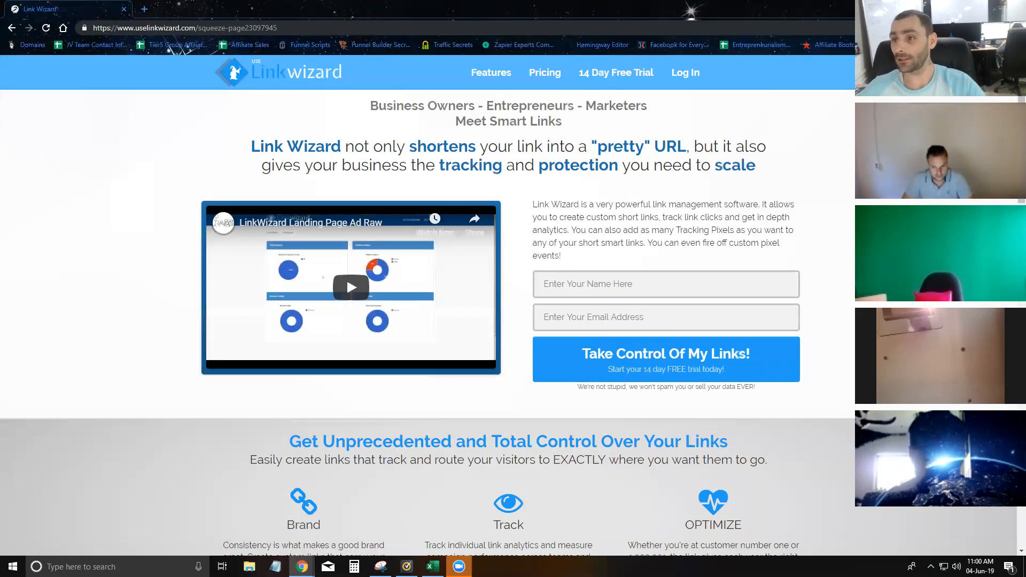
left_click(1014, 7)
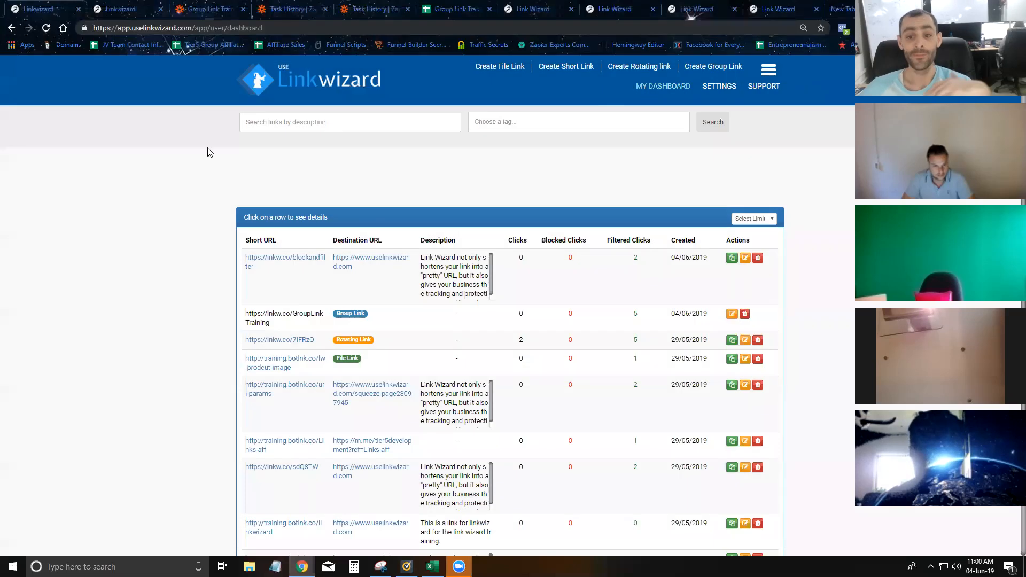
left_click(51, 28)
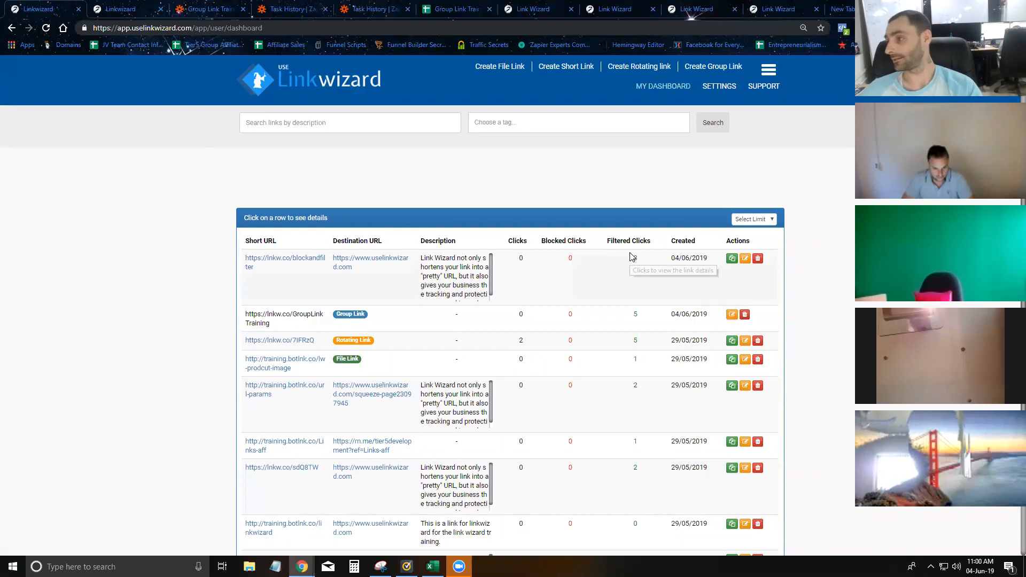
- Check the blockandfilter link's Conversion Status, which shows no data, then return to the dashboard
left_click(600, 282)
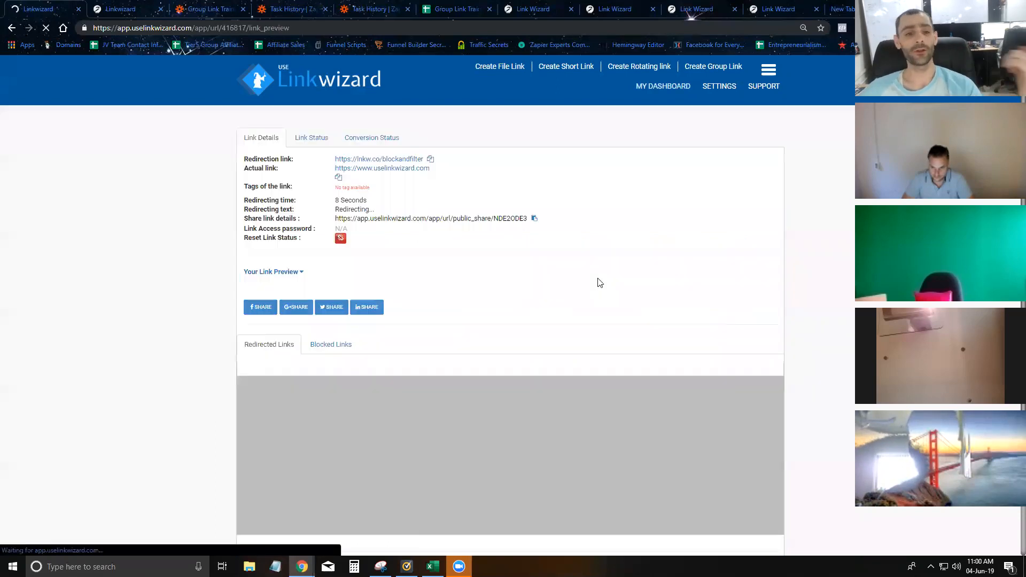
left_click(385, 139)
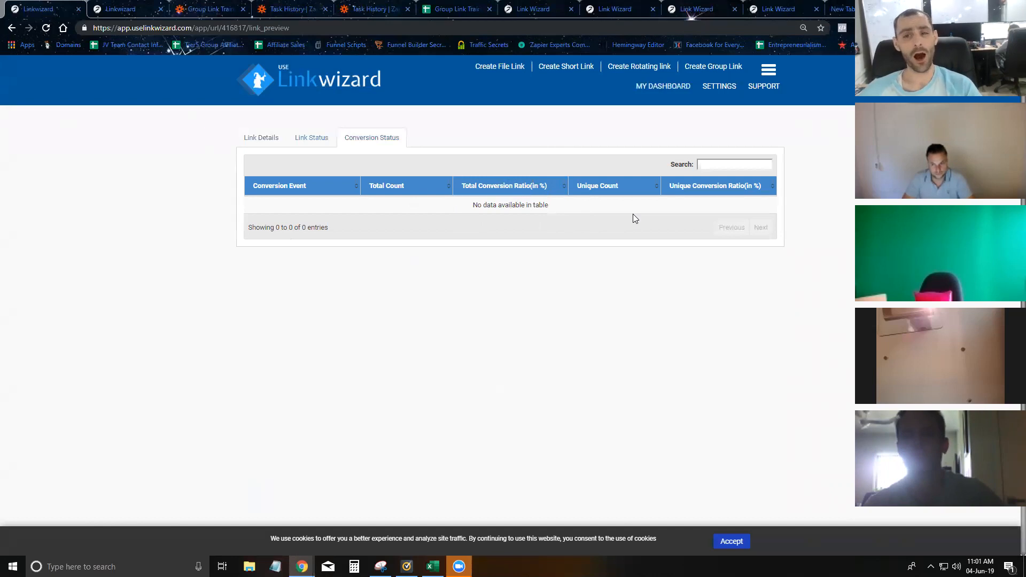
left_click(658, 87)
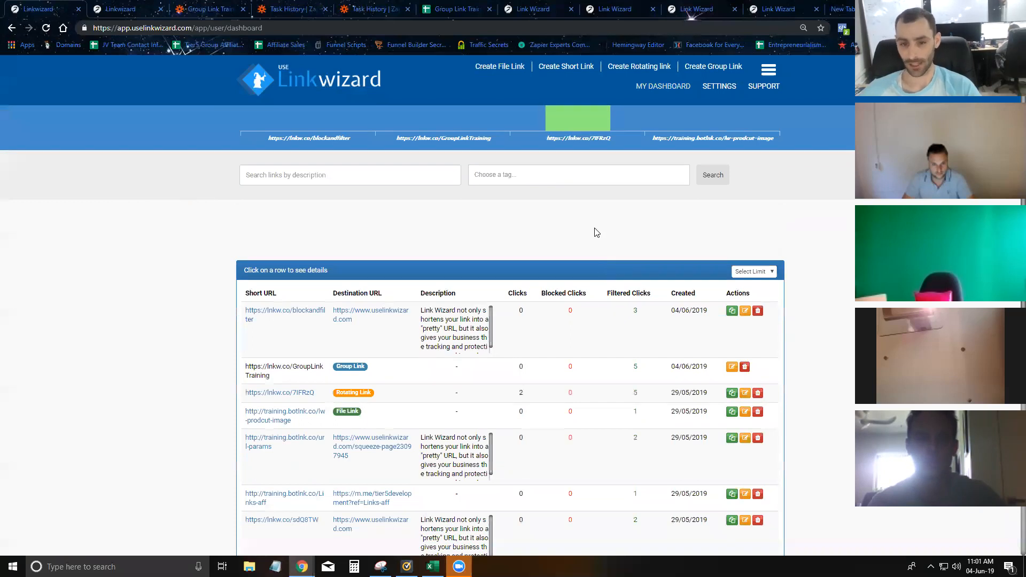
- Review the Filter IPs and Suspicious IPs lists, then reopen the dashboard with its click chart expanded
scroll(596, 232, "down", 1)
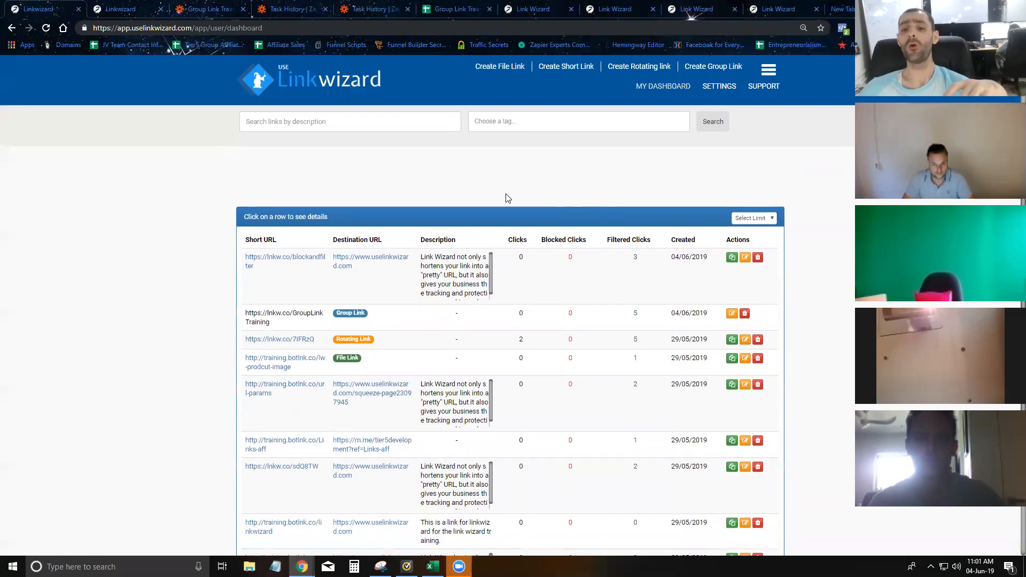
left_click(127, 5)
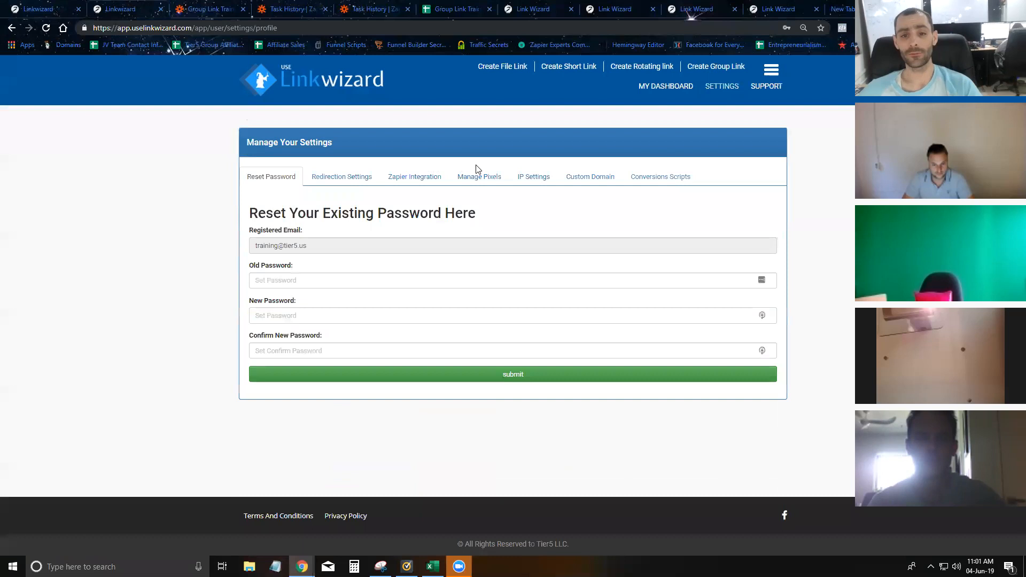
left_click(537, 176)
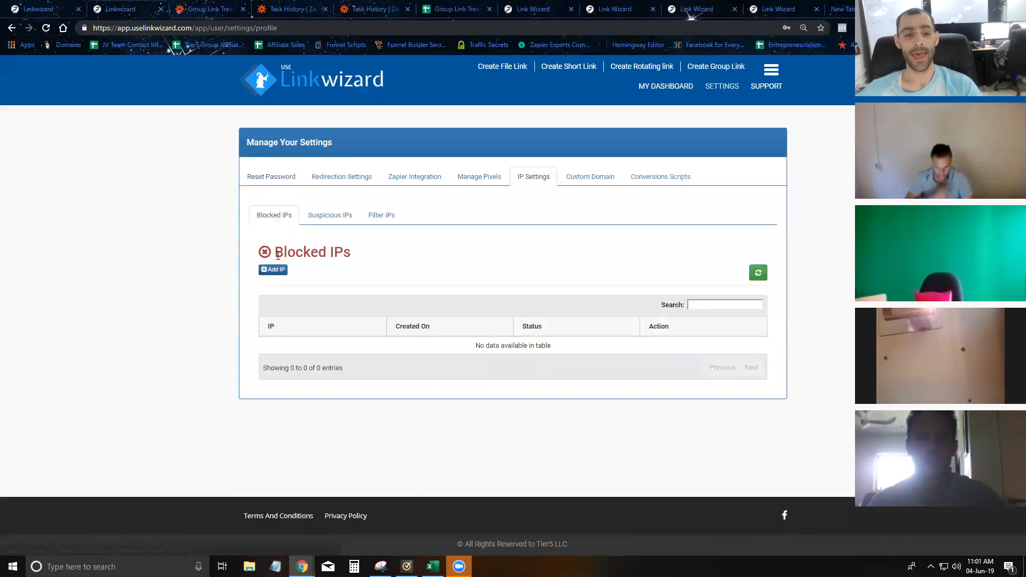
left_click(380, 215)
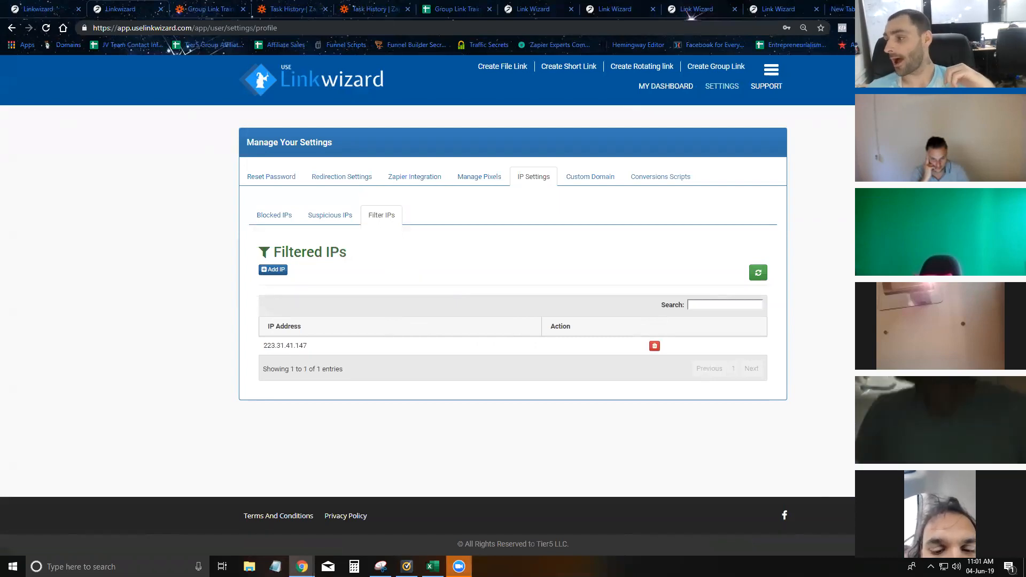
left_click(340, 220)
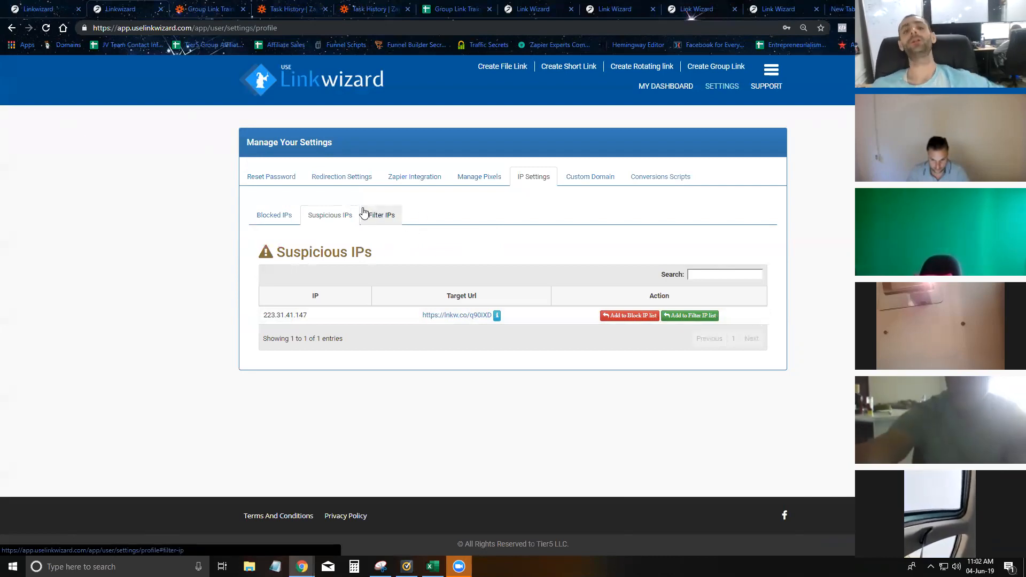
left_click(667, 91)
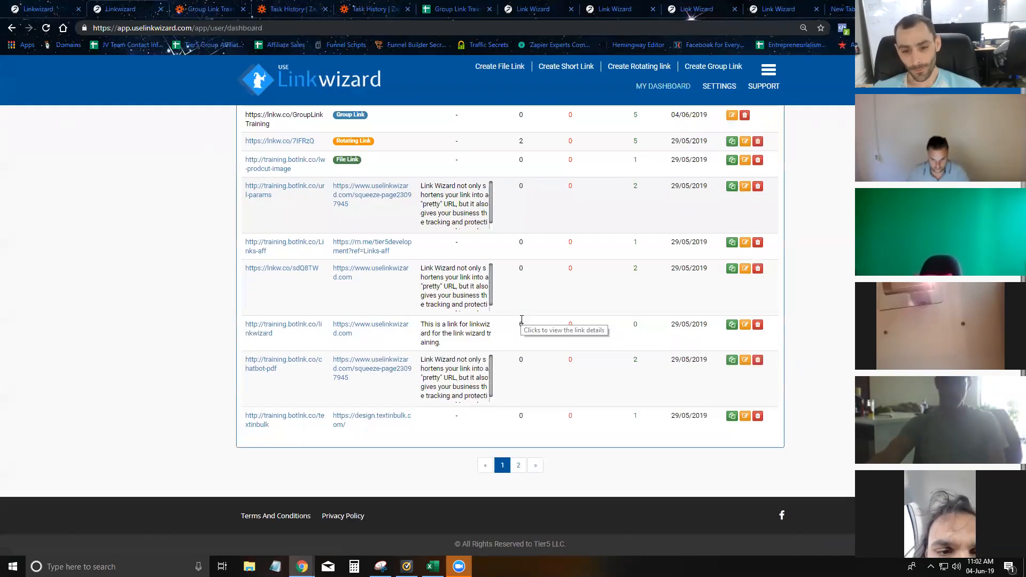
left_click(770, 71)
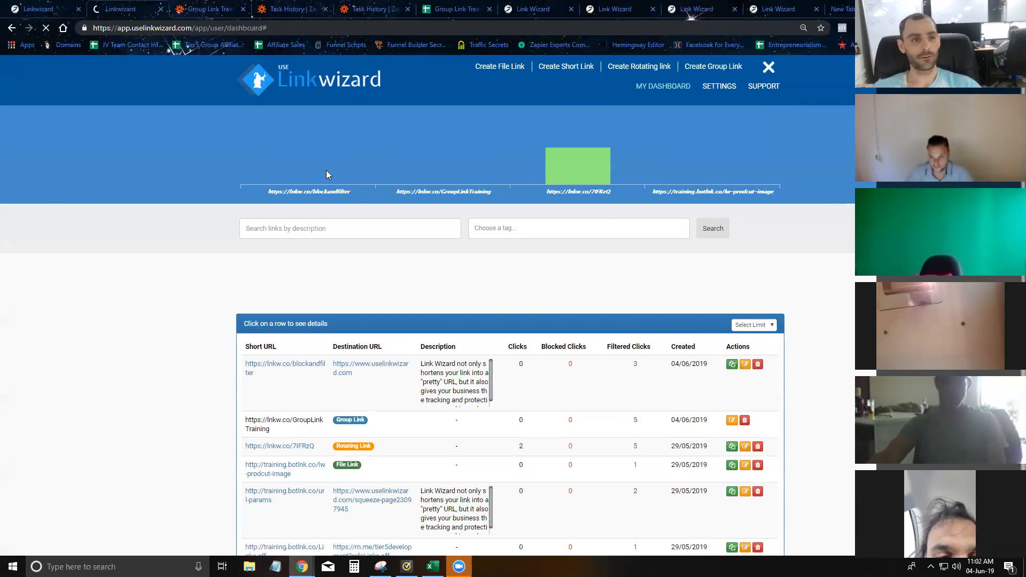
- Log in to Linkwizard with a different account's e-mail address
left_click(78, 8)
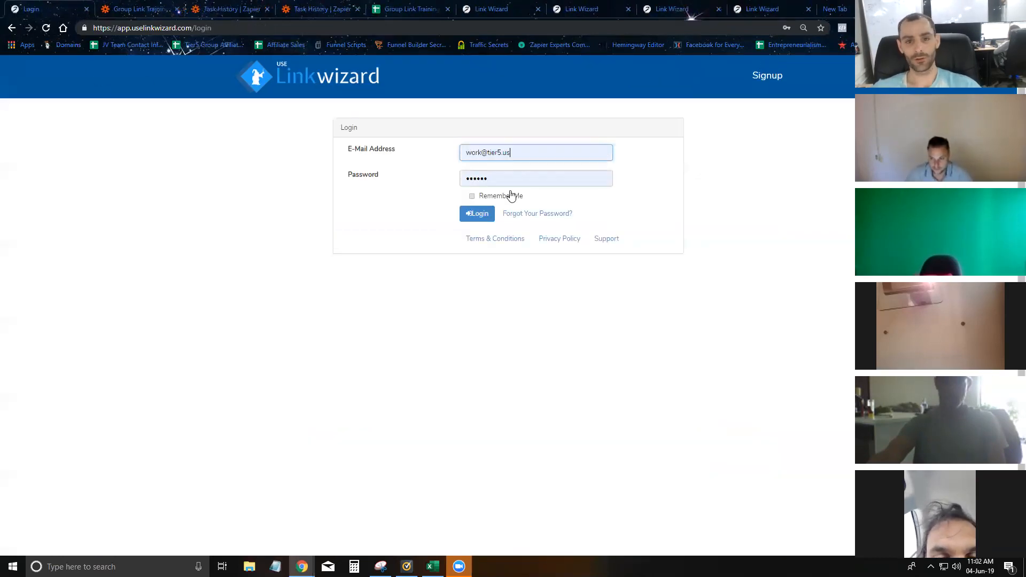
left_click(514, 155)
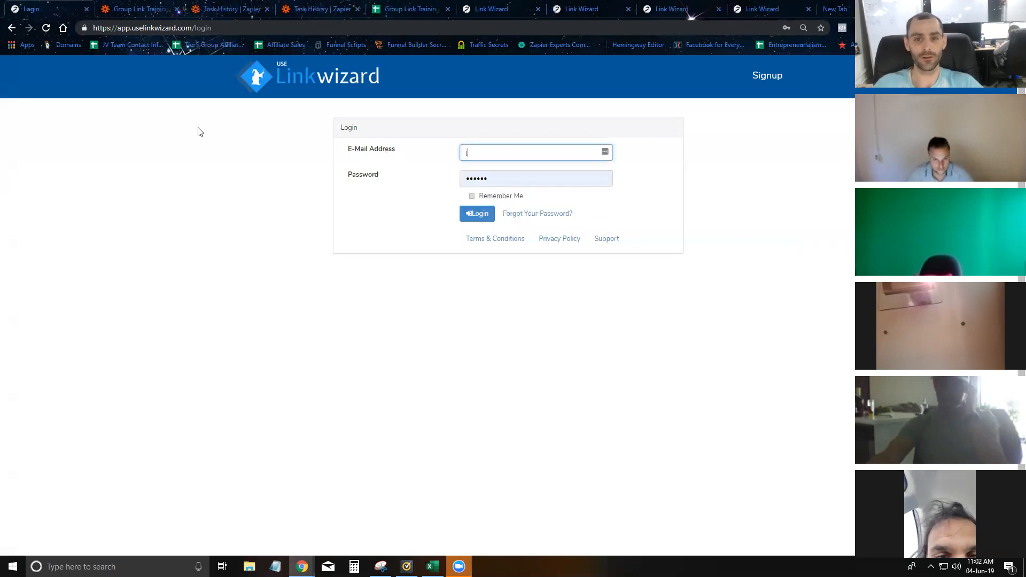
key("Return")
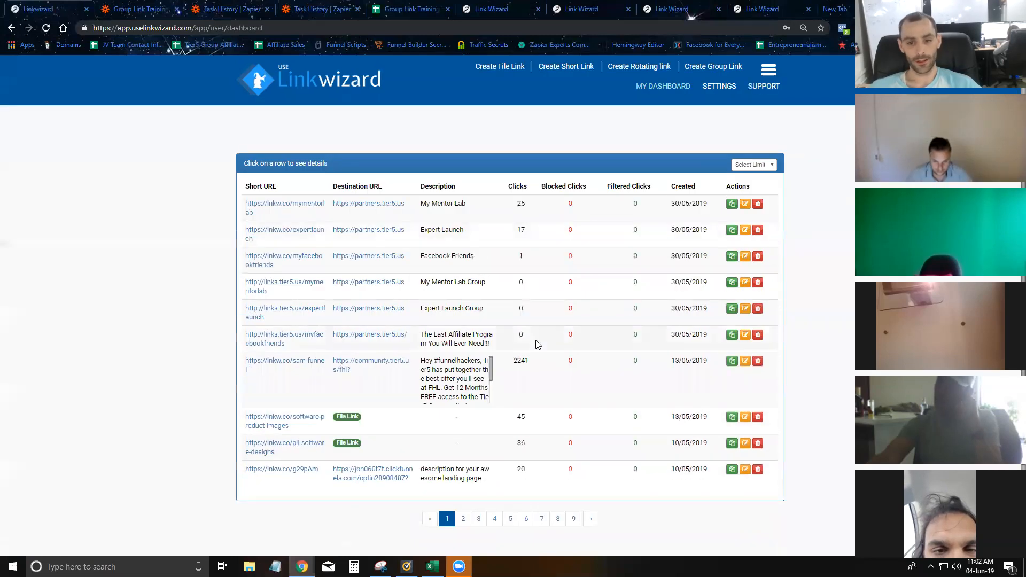
- Open the sam-funnel link's details and scroll down to its Redirected Links table
left_click(537, 381)
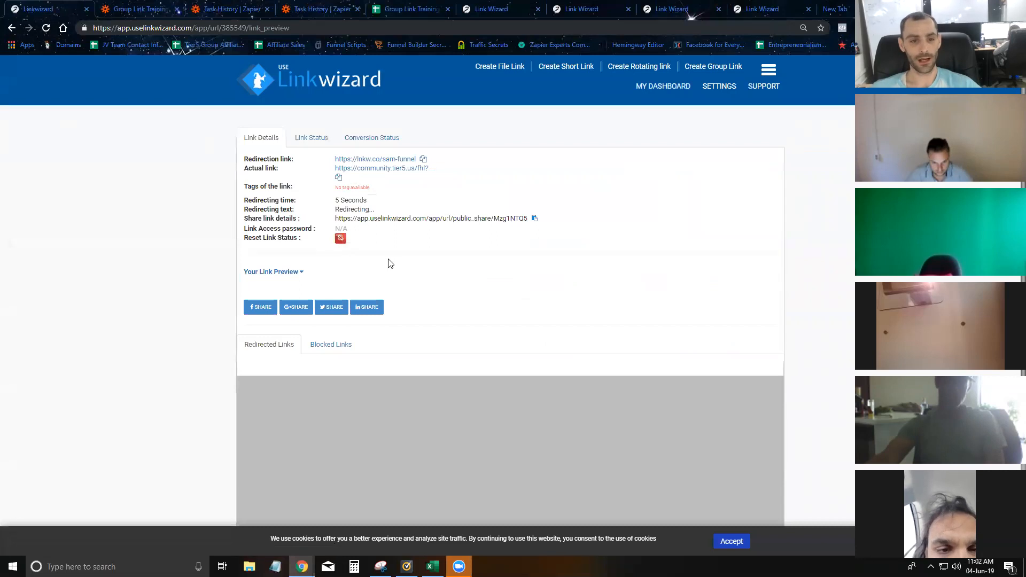
scroll(389, 263, "down", 5)
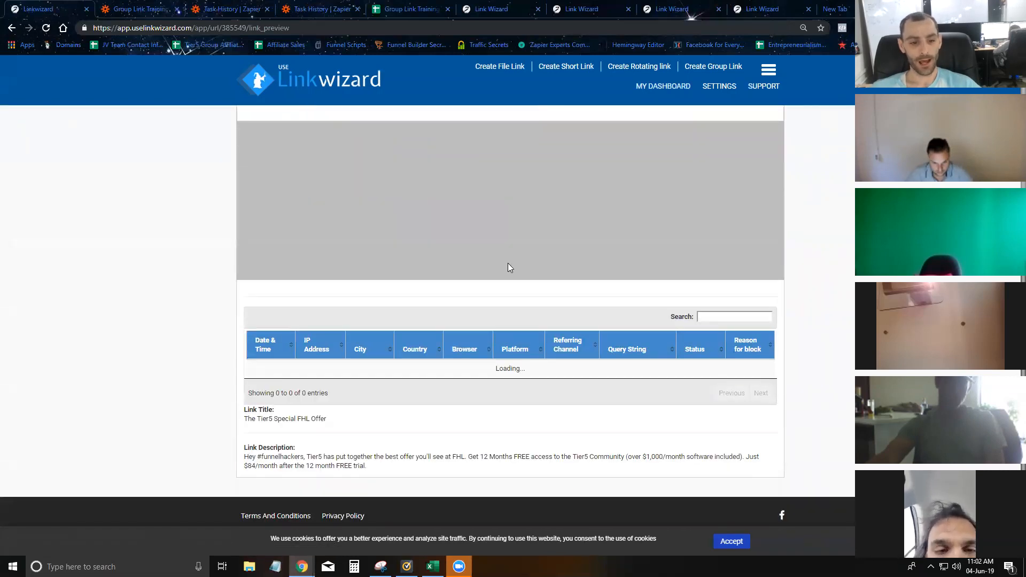
scroll(421, 295, "up", 5)
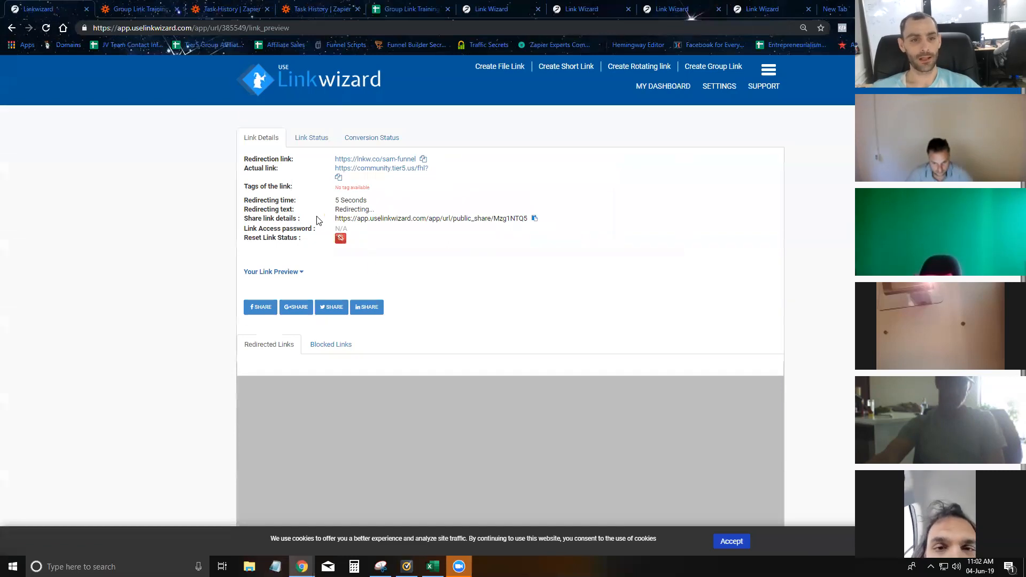
scroll(401, 266, "down", 2)
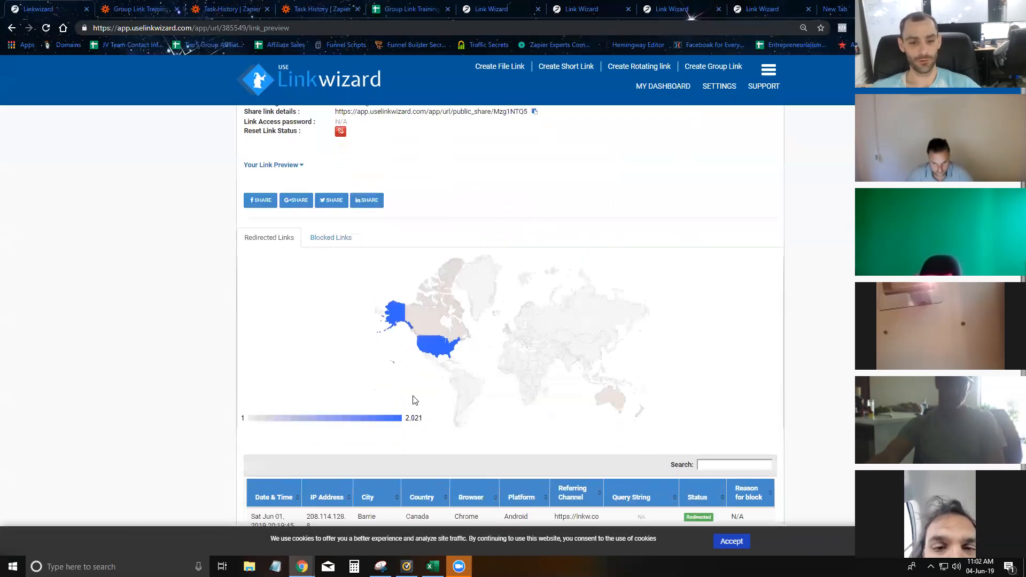
scroll(437, 358, "down", 5)
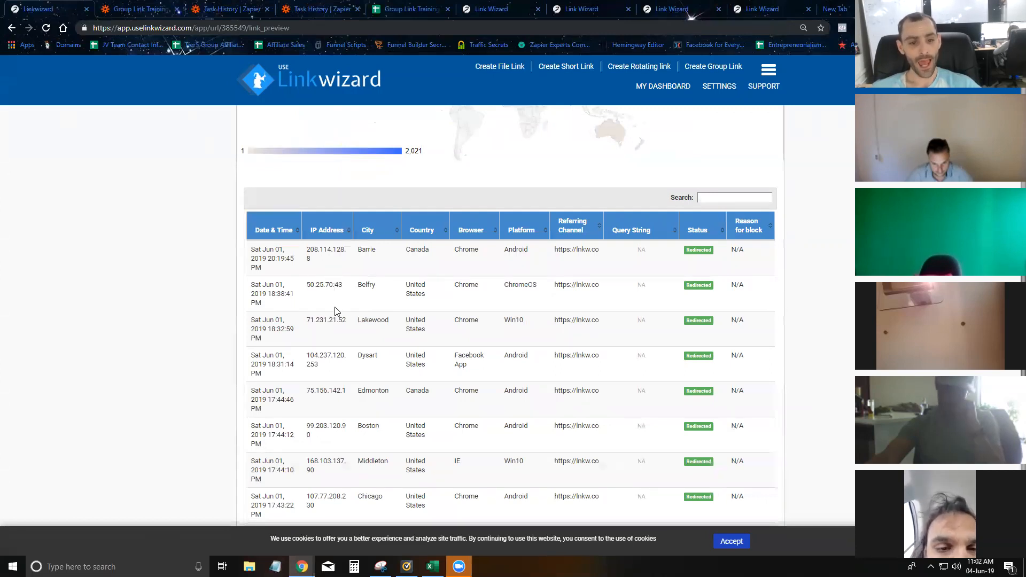
scroll(334, 304, "down", 1)
scroll(329, 310, "down", 1)
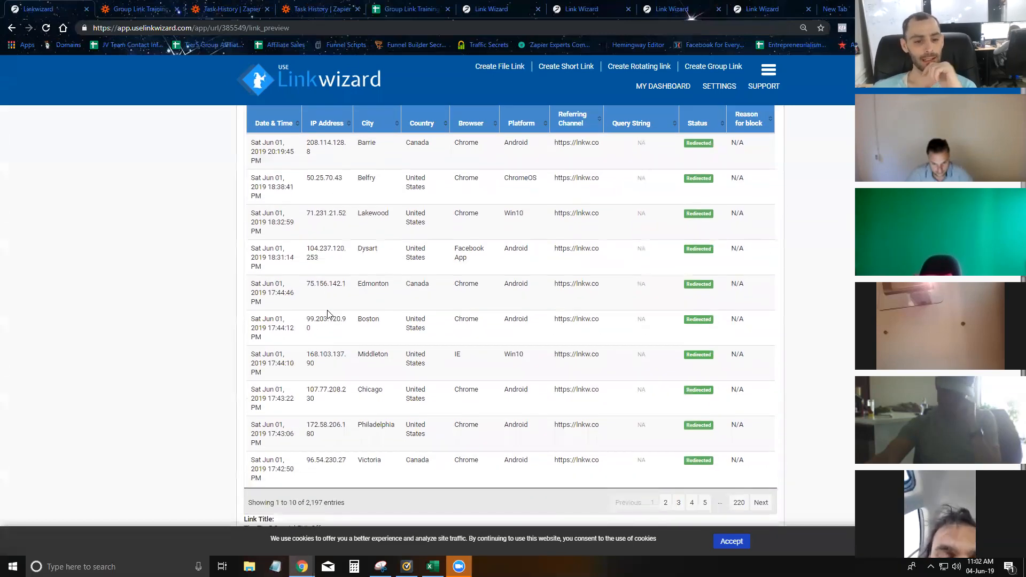
scroll(330, 409, "down", 1)
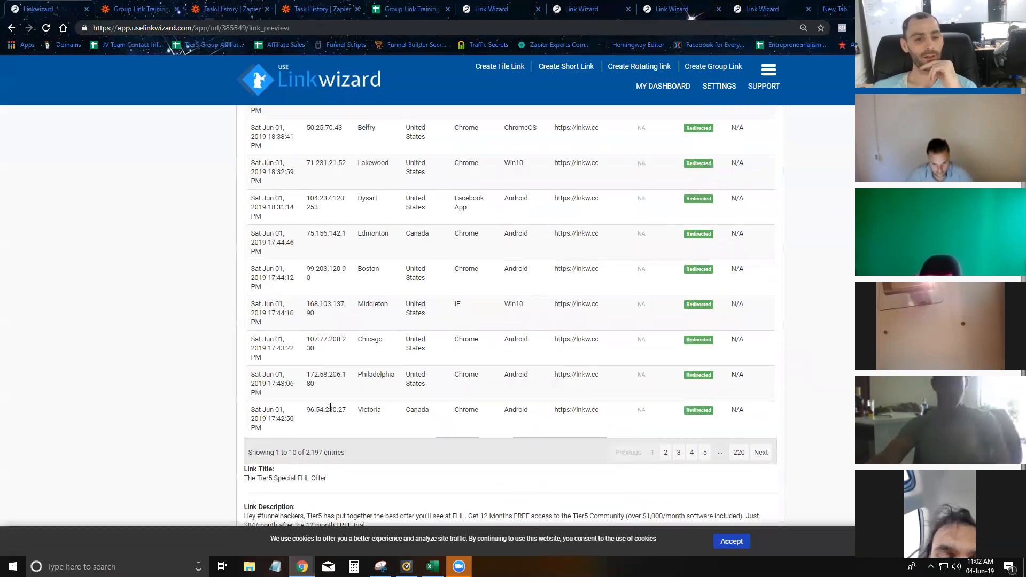
scroll(321, 321, "up", 3)
scroll(321, 374, "down", 1)
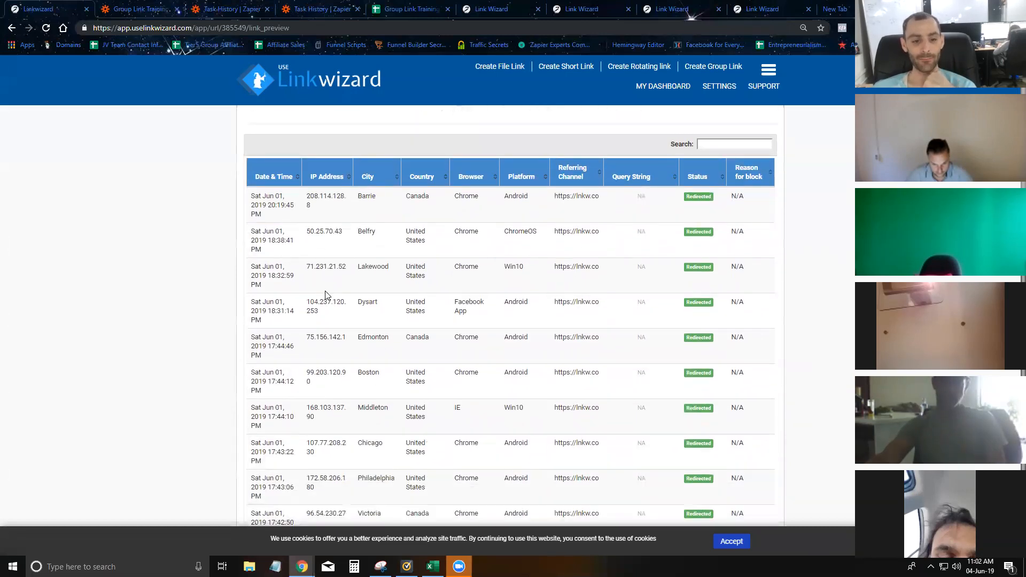
scroll(689, 387, "down", 3)
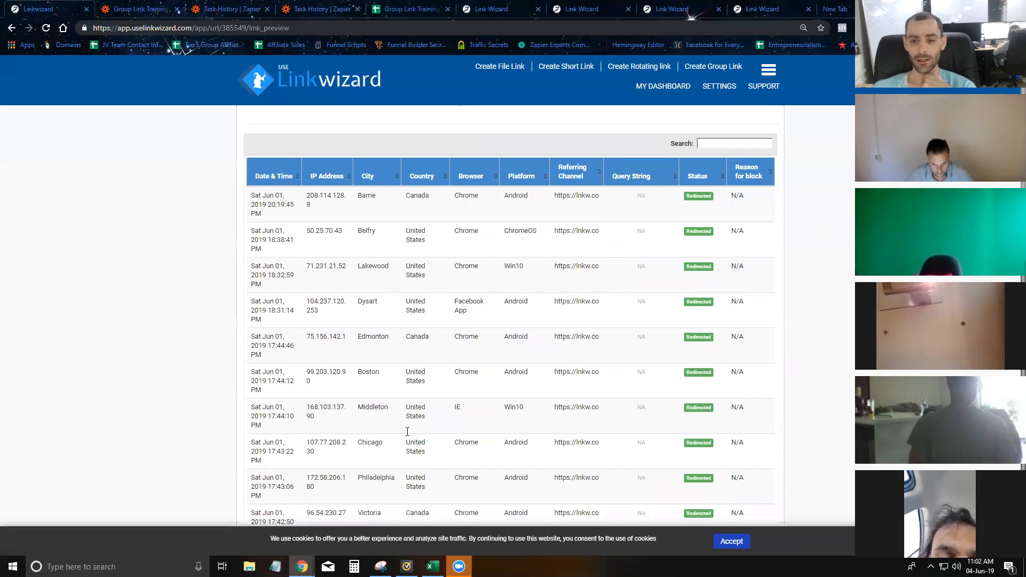
- Page the visit log forward to its third page, selecting the Anaheim visitor's IP along the way
left_click(761, 396)
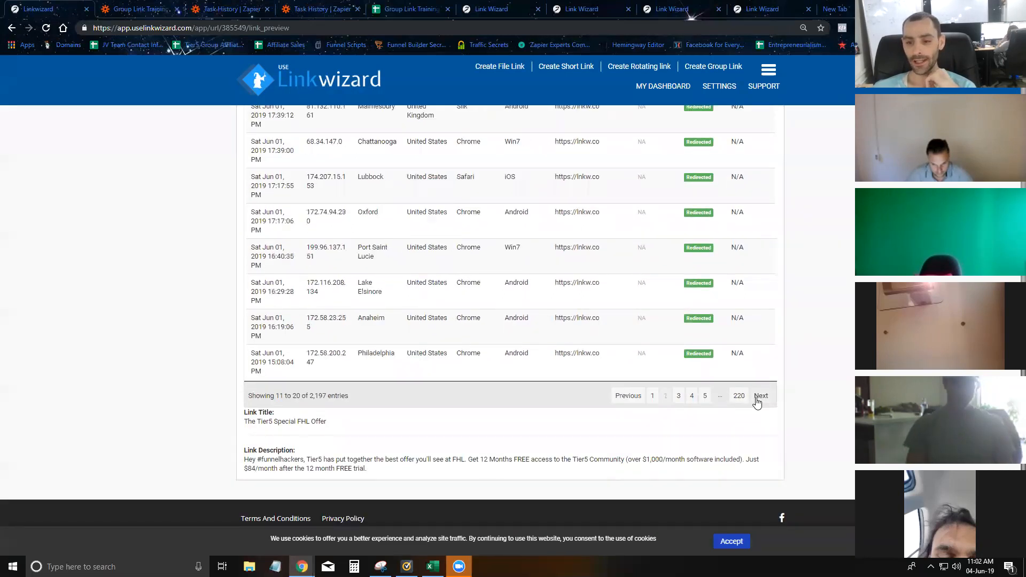
scroll(316, 264, "up", 4)
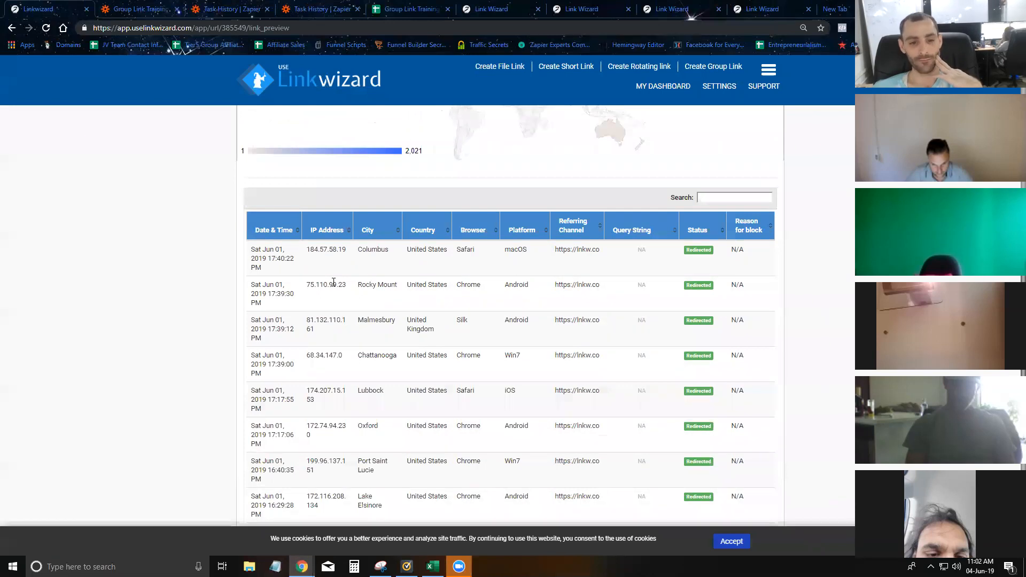
scroll(334, 282, "down", 2)
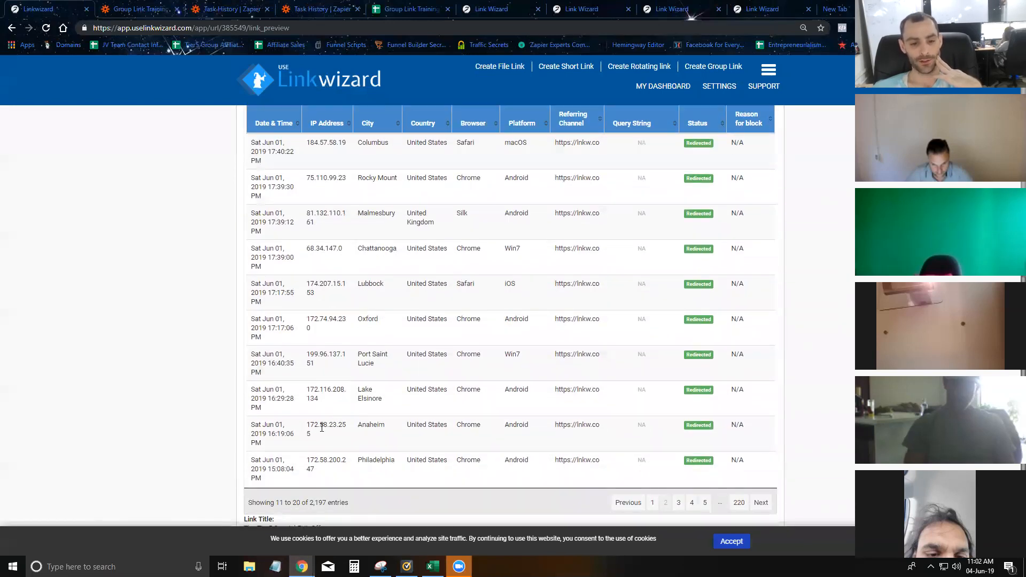
double_click(314, 435)
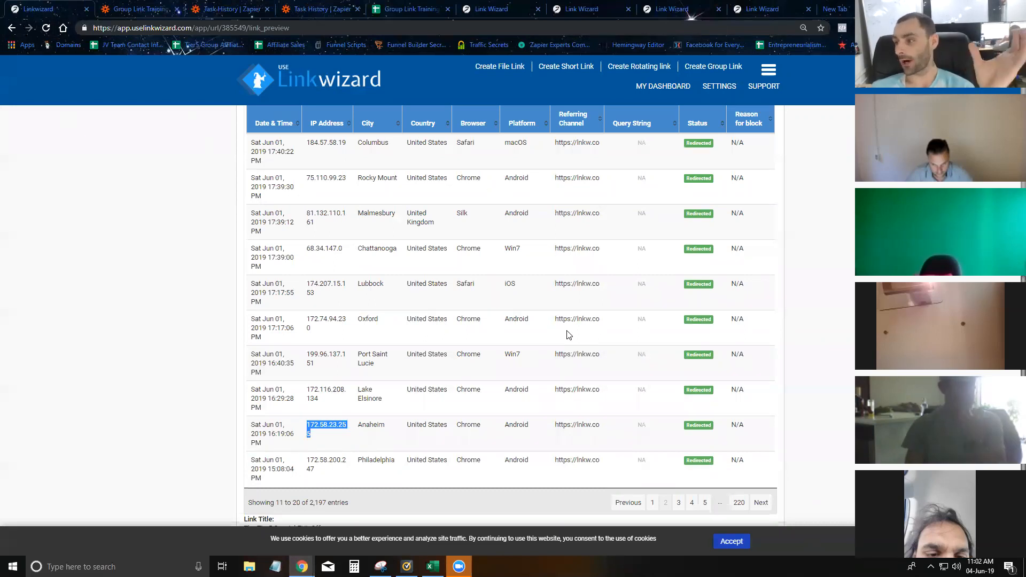
left_click(761, 502)
scroll(342, 300, "up", 2)
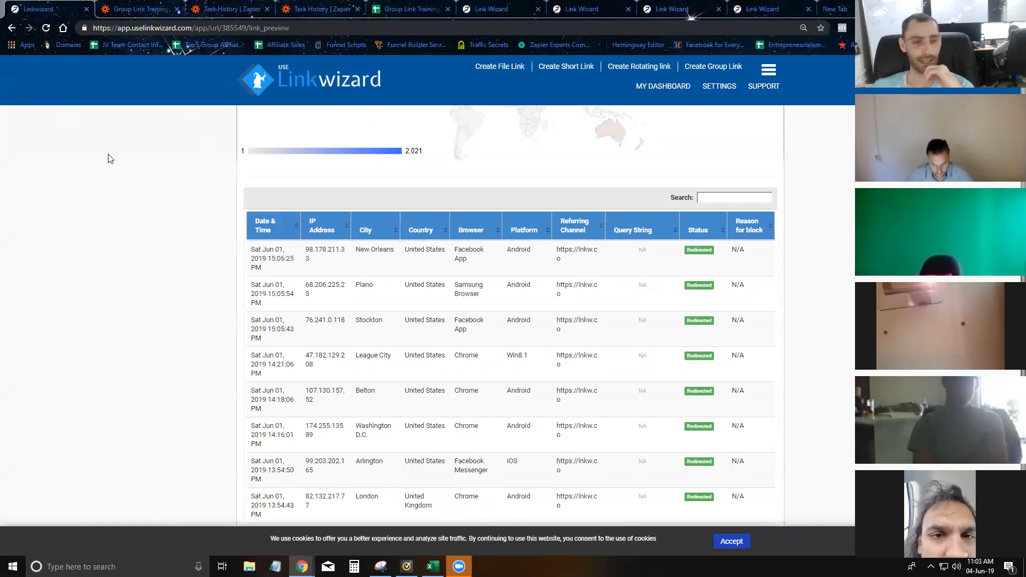
- Open the account SETTINGS page in a new background tab
scroll(179, 178, "up", 6)
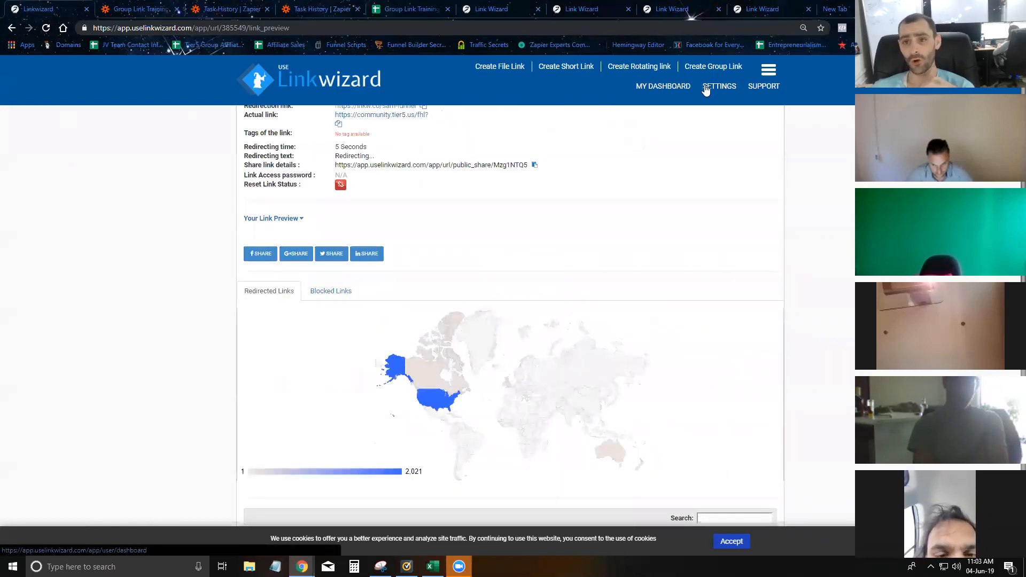
right_click(722, 91)
left_click(743, 96)
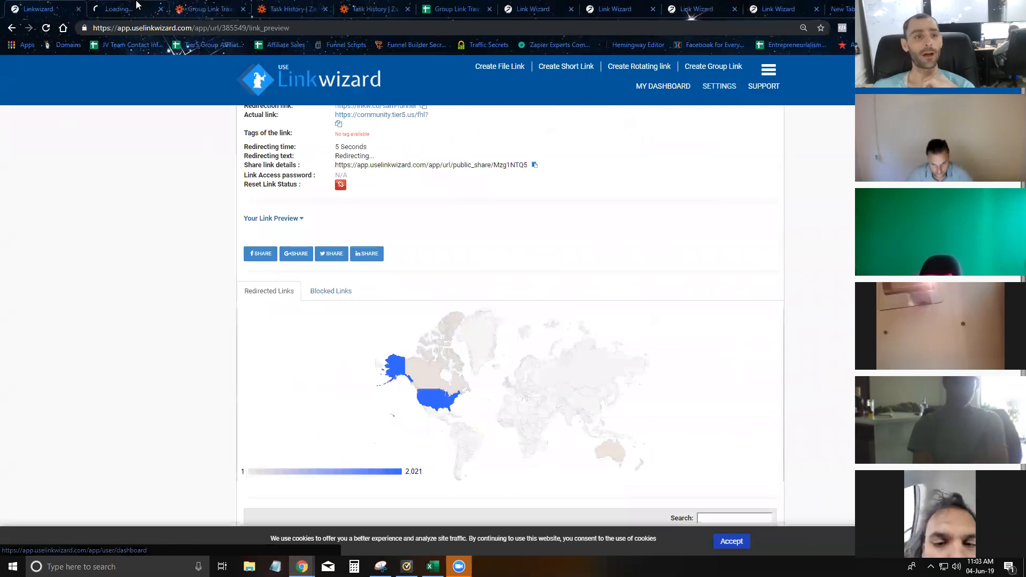
- Sort the link's click table by IP address and scroll through the Australian visits
scroll(366, 245, "down", 5)
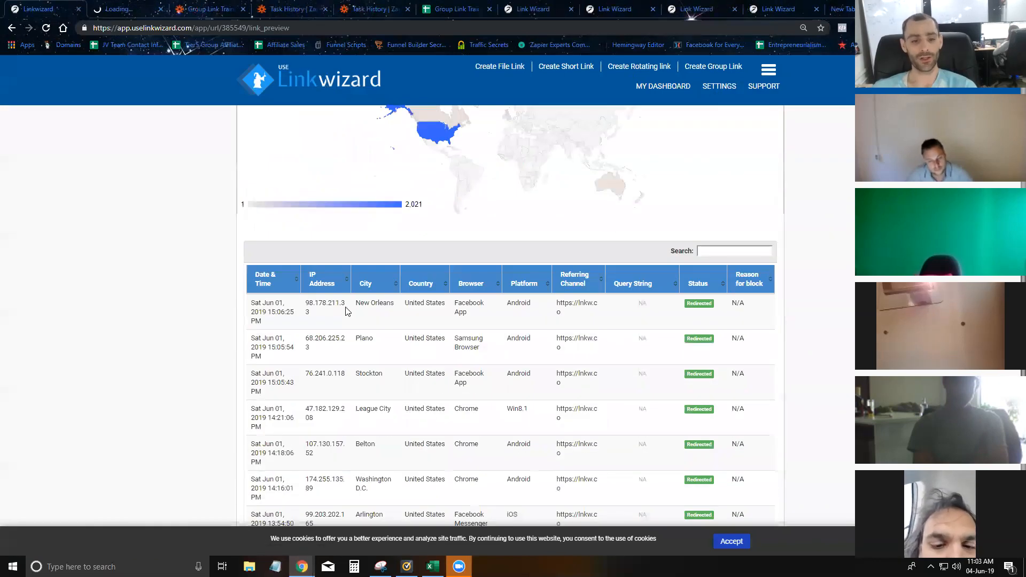
scroll(345, 311, "down", 4)
scroll(344, 209, "up", 2)
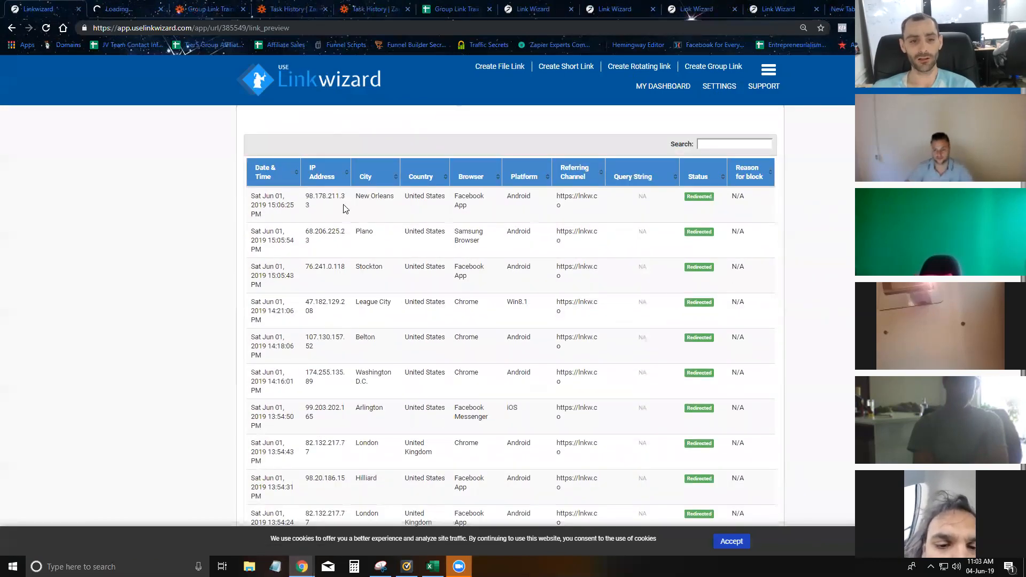
left_click(348, 172)
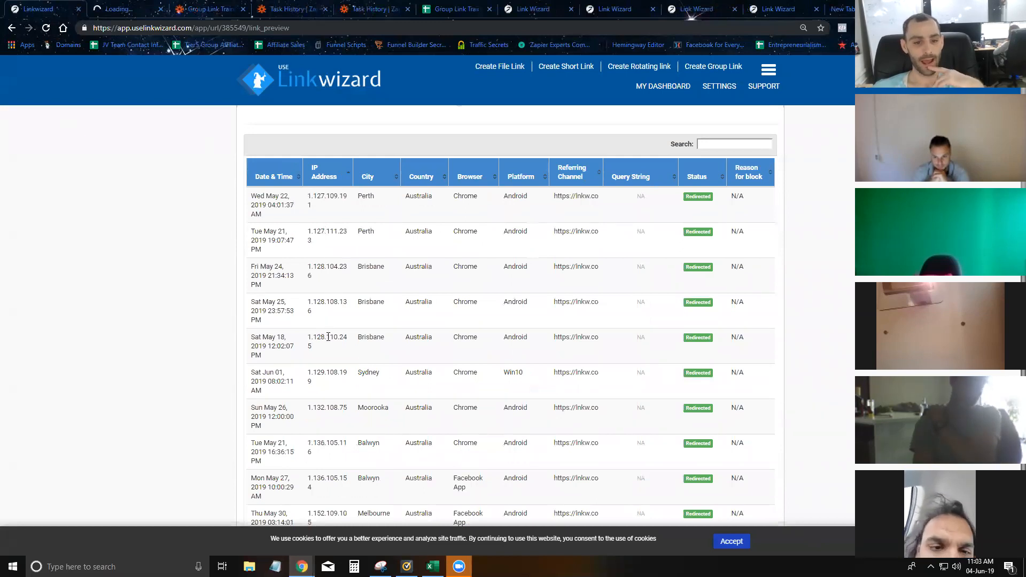
scroll(328, 337, "down", 2)
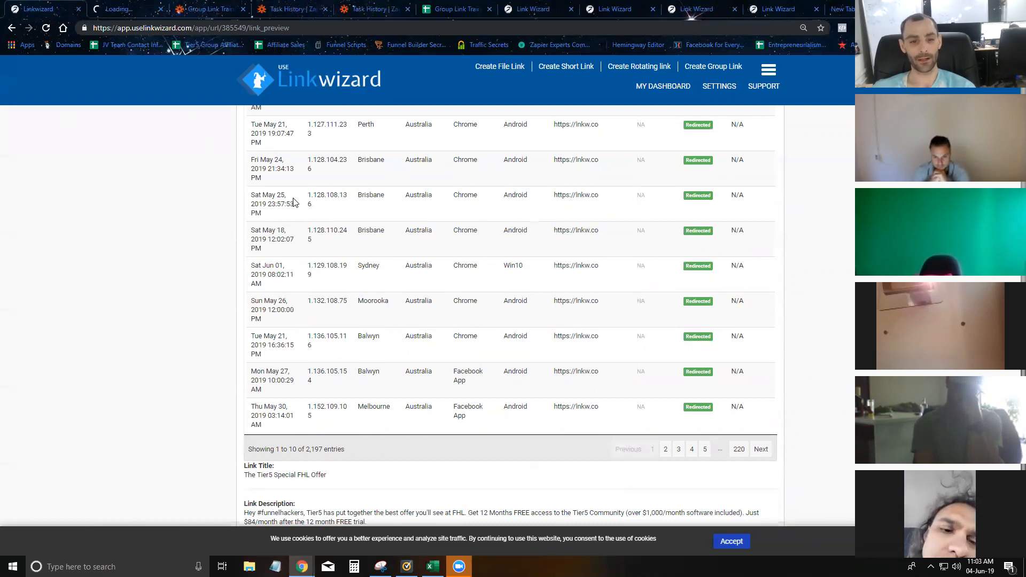
scroll(293, 203, "up", 3)
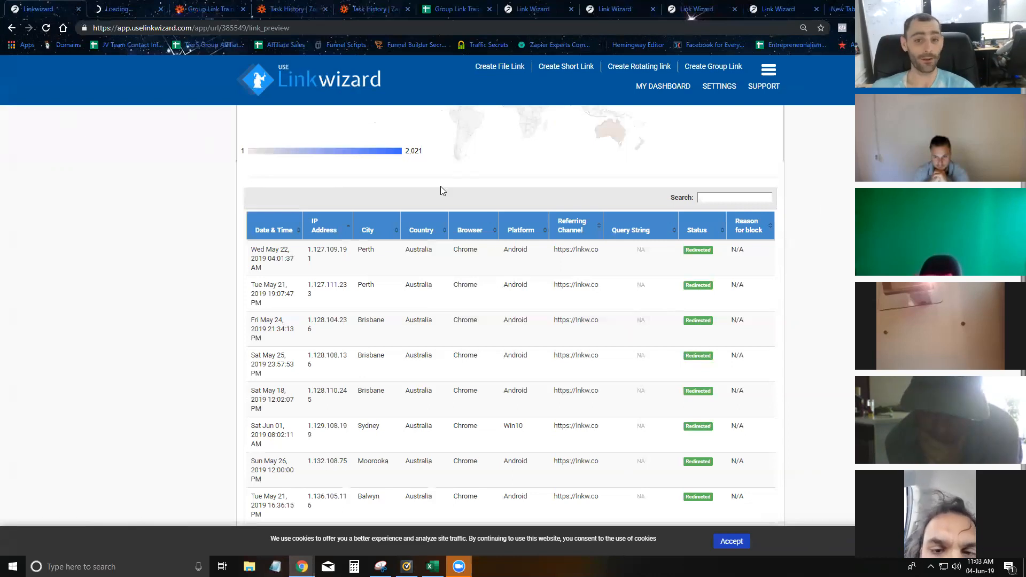
scroll(441, 191, "down", 2)
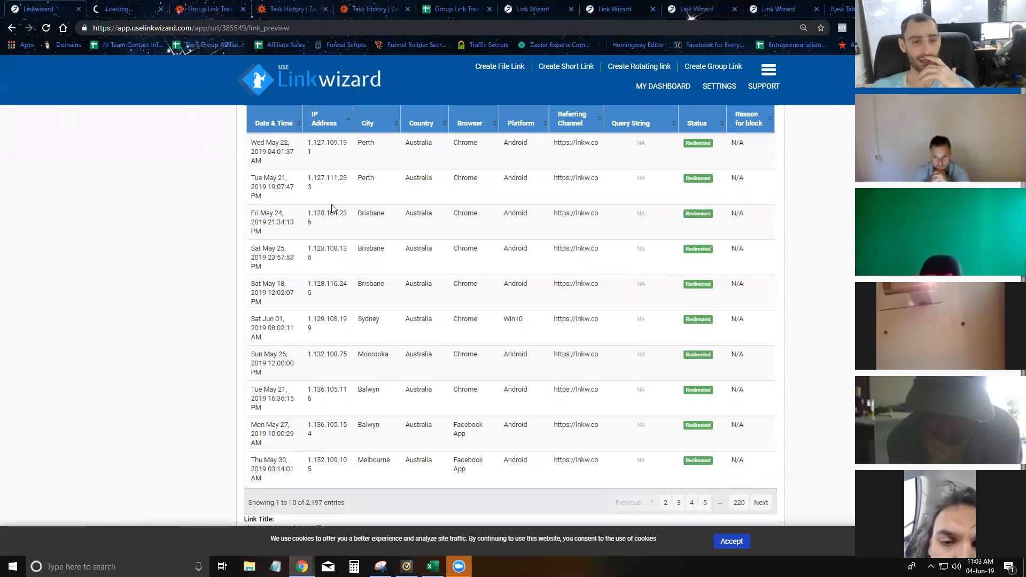
scroll(414, 282, "up", 5)
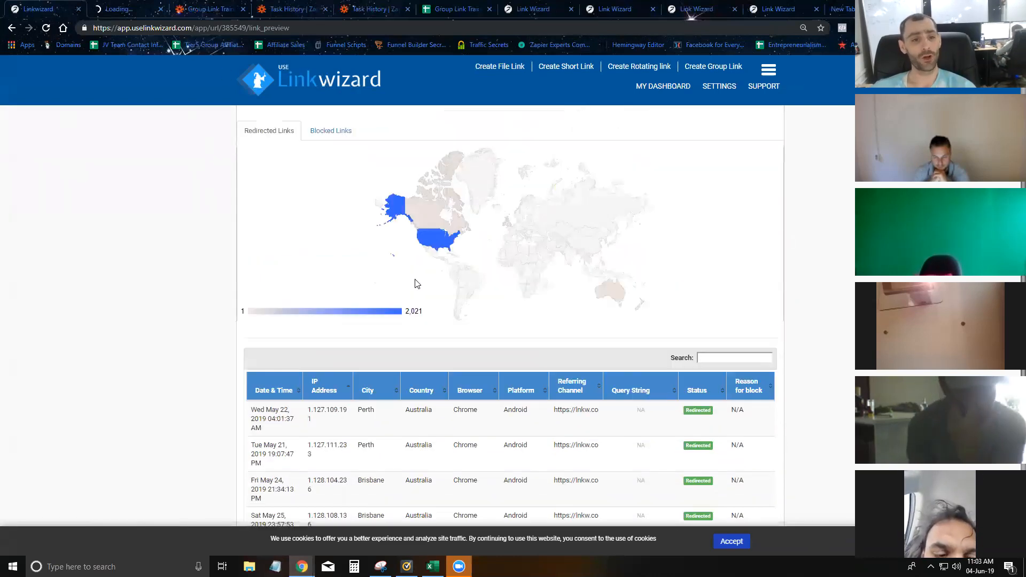
scroll(434, 288, "down", 1)
scroll(337, 321, "down", 6)
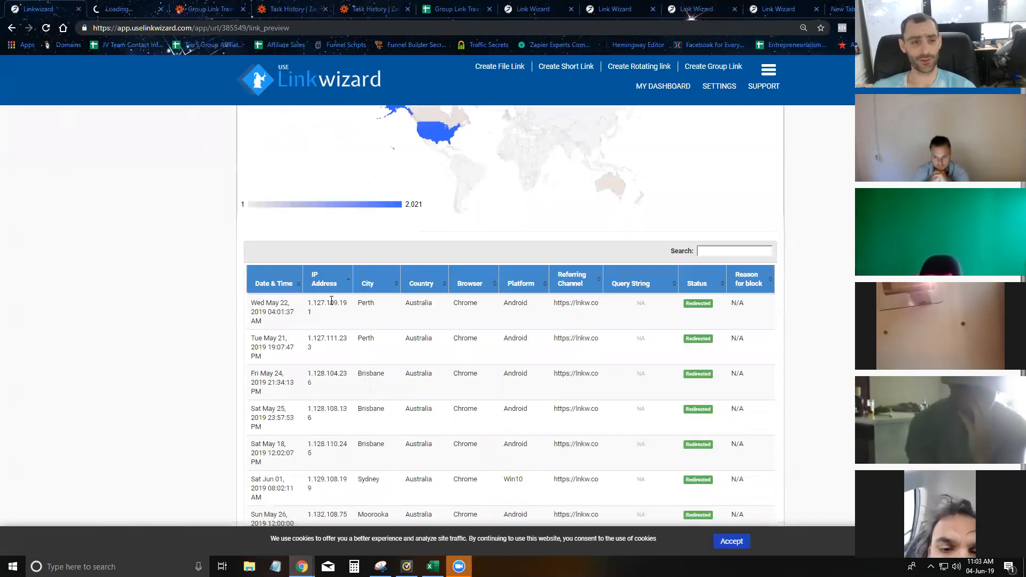
scroll(340, 326, "up", 5)
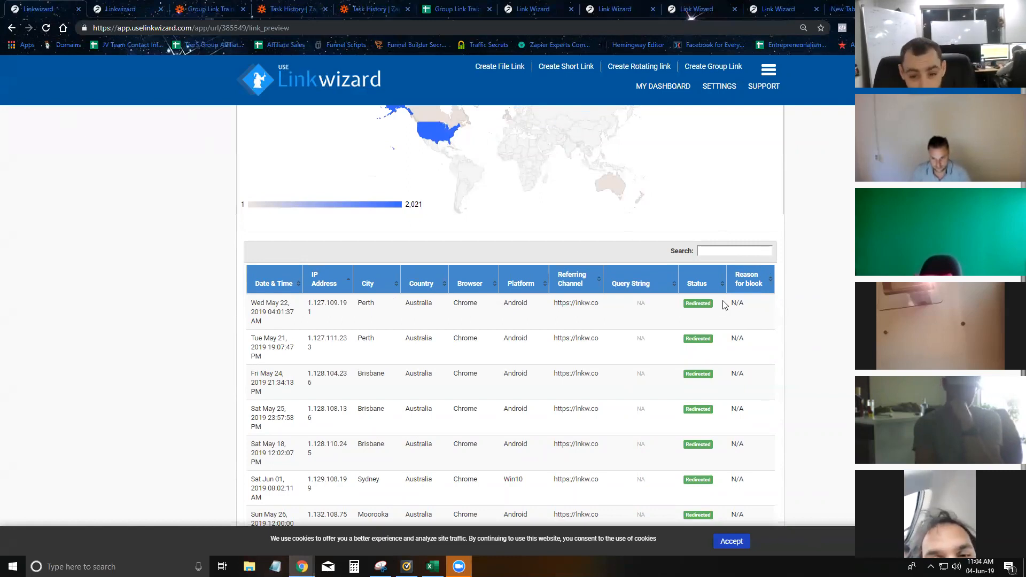
- In the settings tab, show the Suspicious IPs list under IP Settings, then return to the link's details
left_click(137, 11)
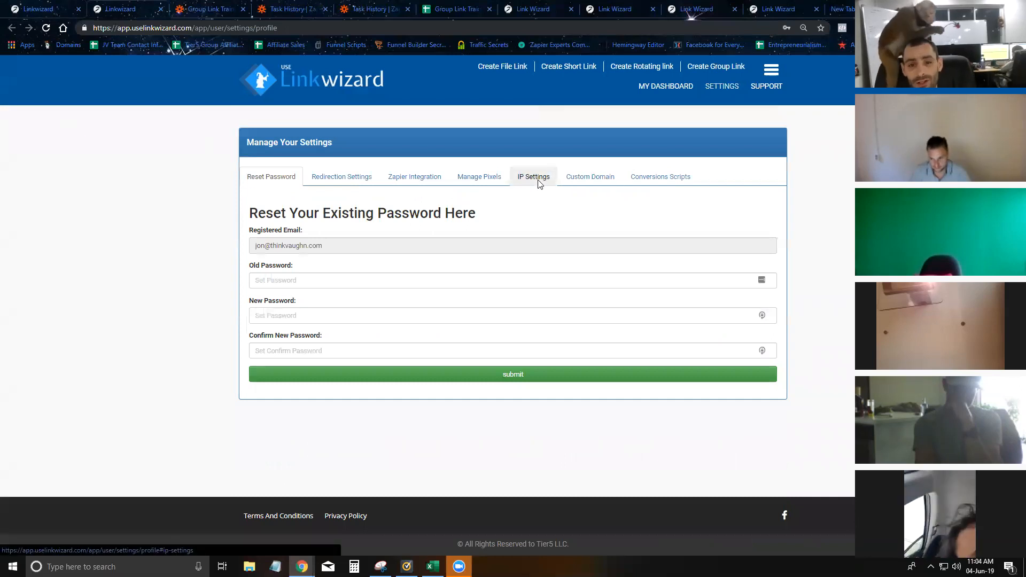
left_click(538, 181)
left_click(315, 217)
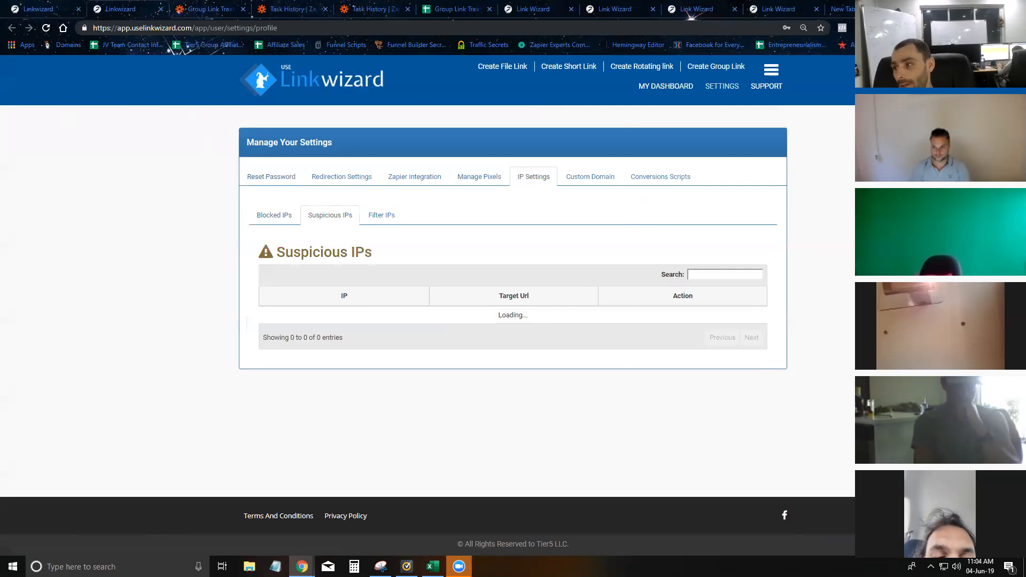
left_click(40, 10)
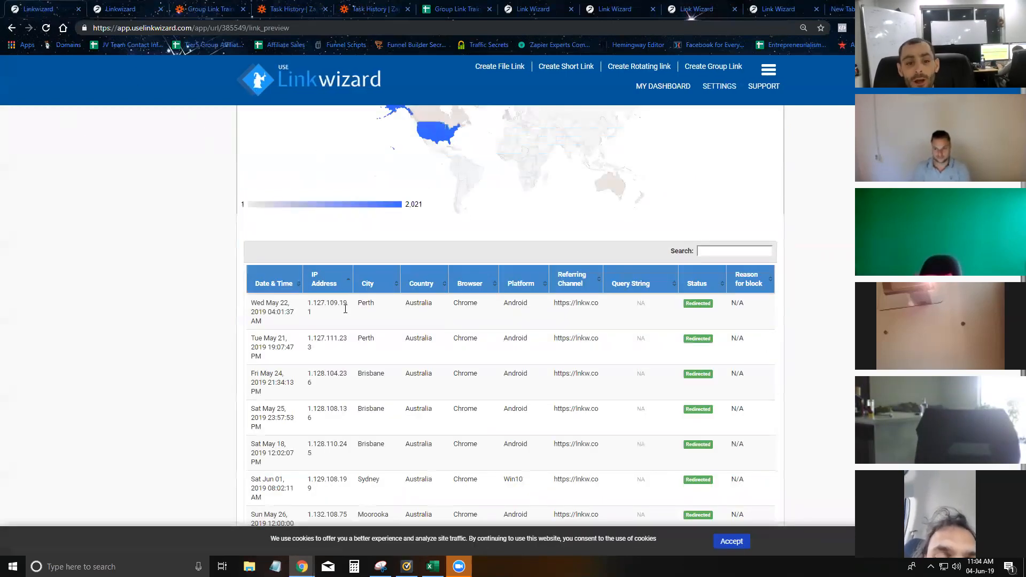
double_click(308, 311)
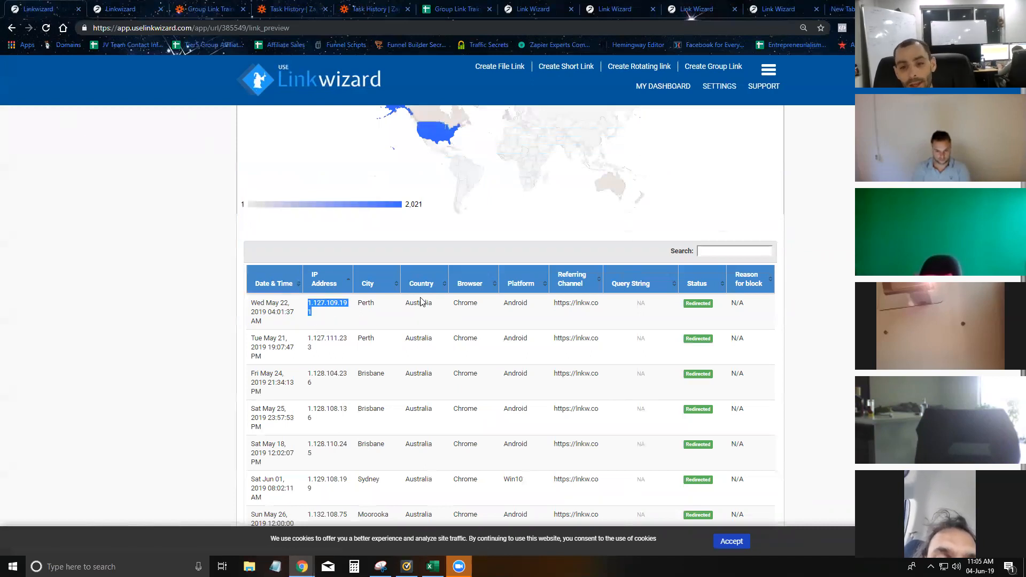
left_click(165, 311)
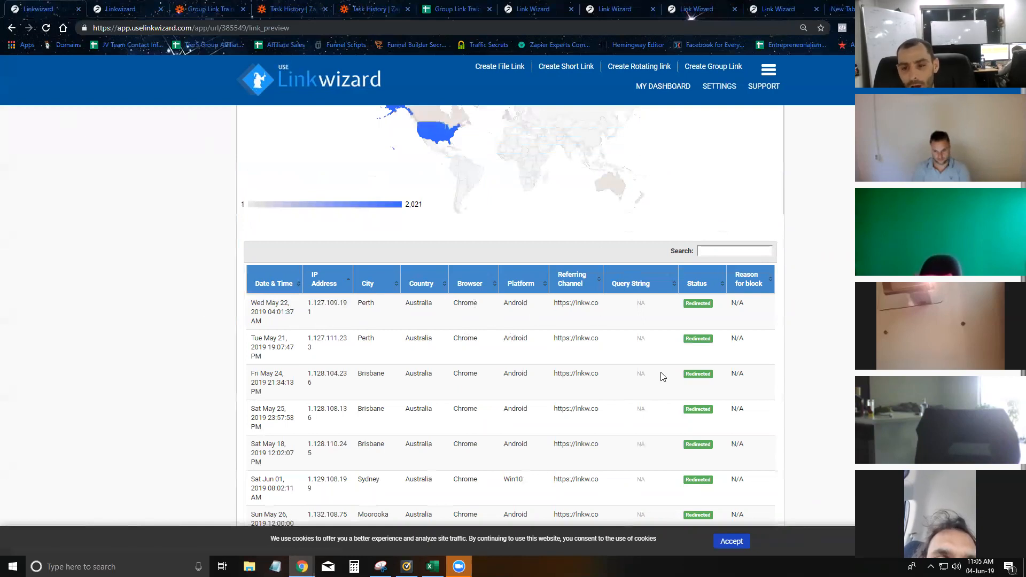
left_click(104, 3)
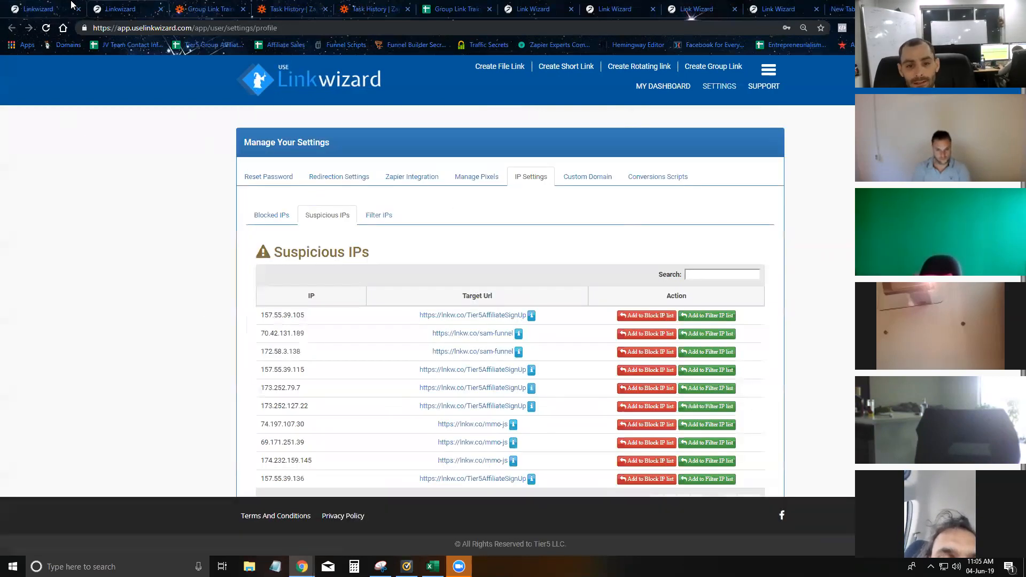
left_click(31, 5)
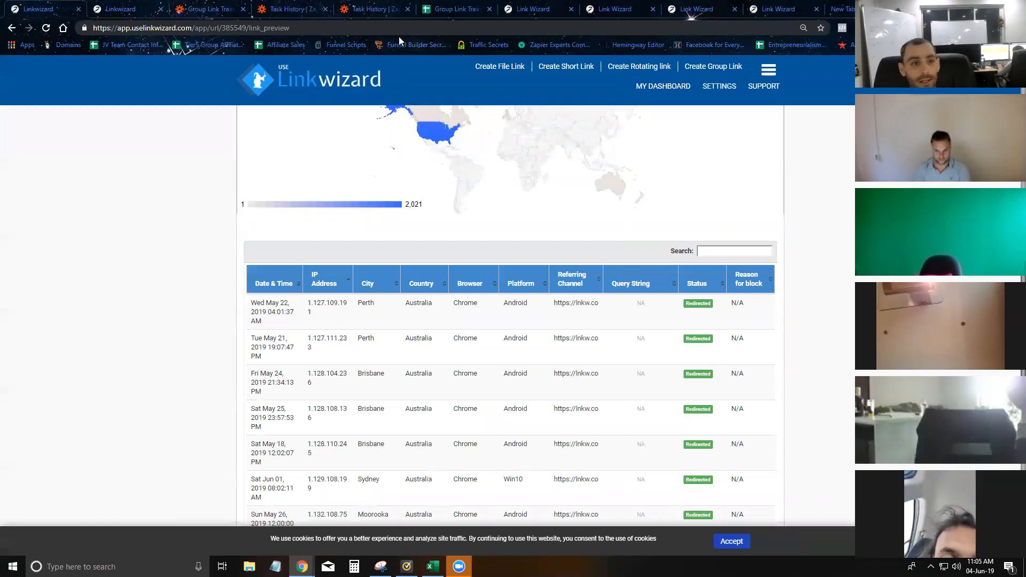
- Go back to the Suspicious IPs settings and scroll through the flagged-IP table
left_click(115, 5)
scroll(428, 299, "down", 1)
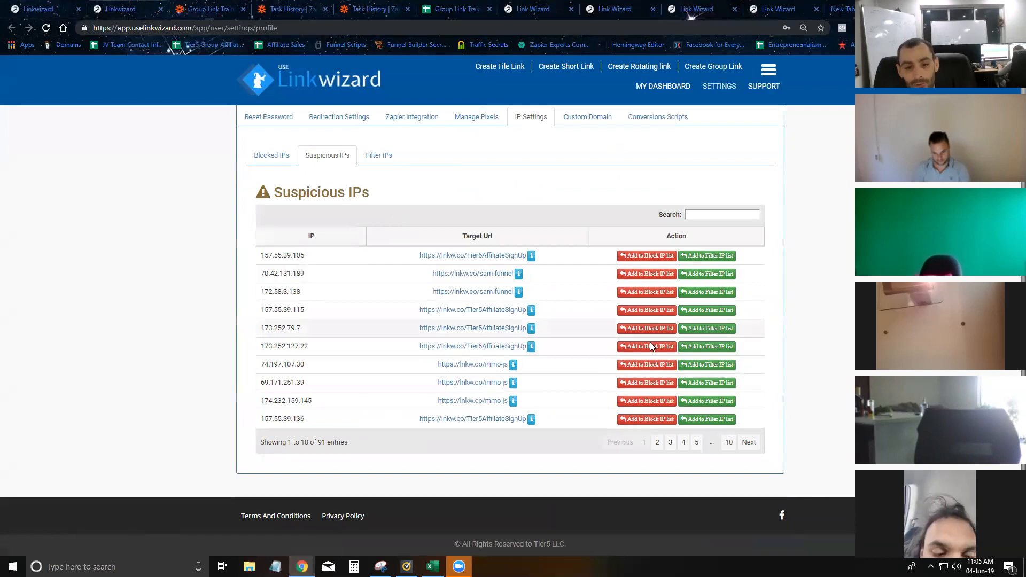
scroll(377, 343, "up", 1)
scroll(377, 343, "down", 1)
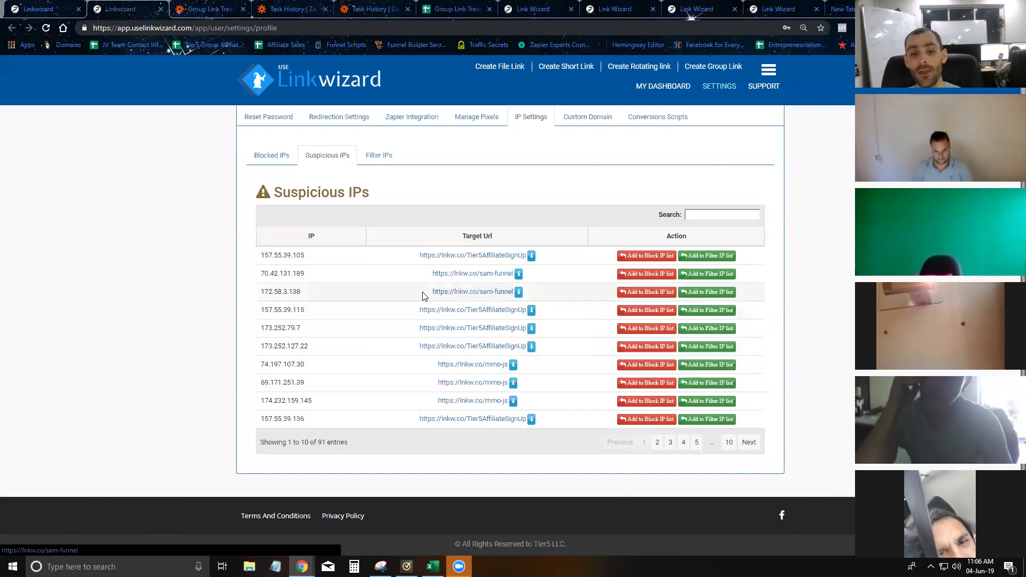
- Go from the link's click details to the dashboard of all links
left_click(36, 12)
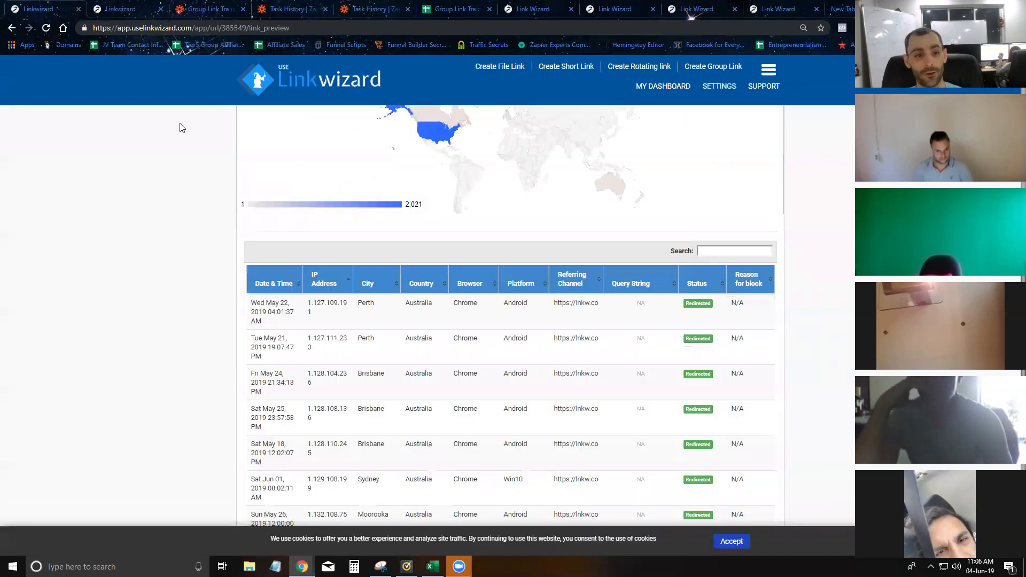
scroll(180, 128, "up", 6)
left_click(664, 86)
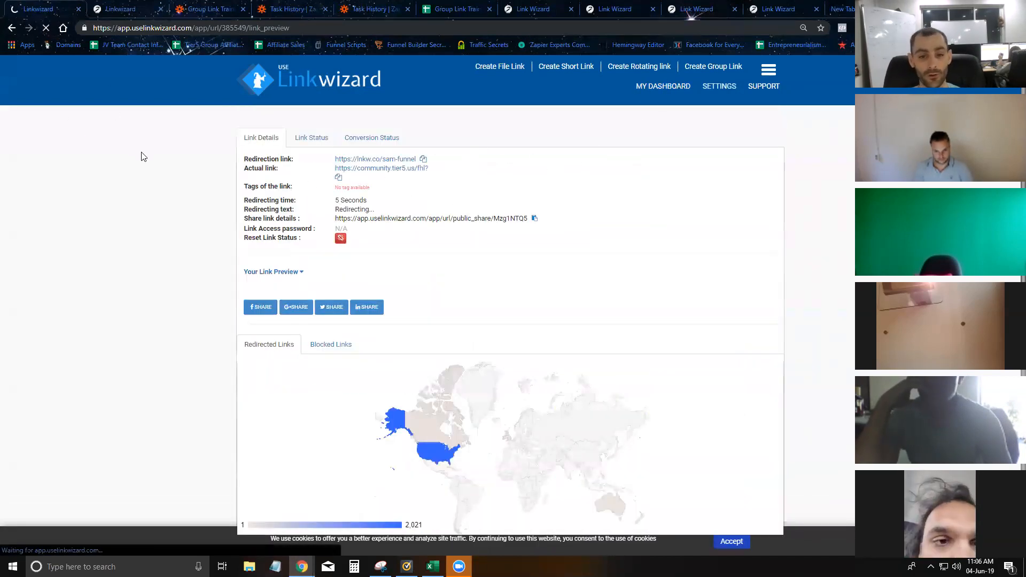
scroll(219, 256, "down", 1)
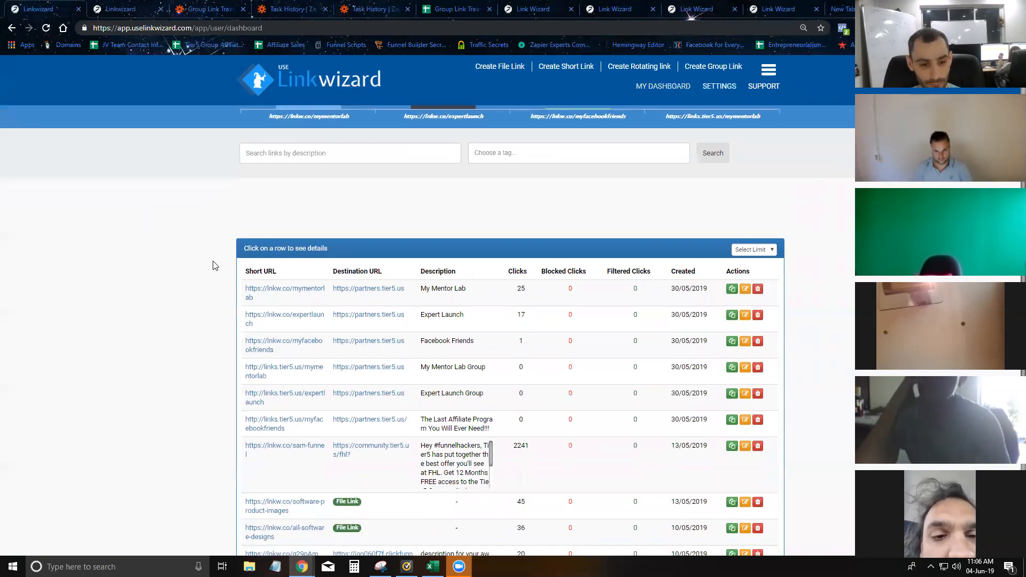
scroll(214, 266, "down", 3)
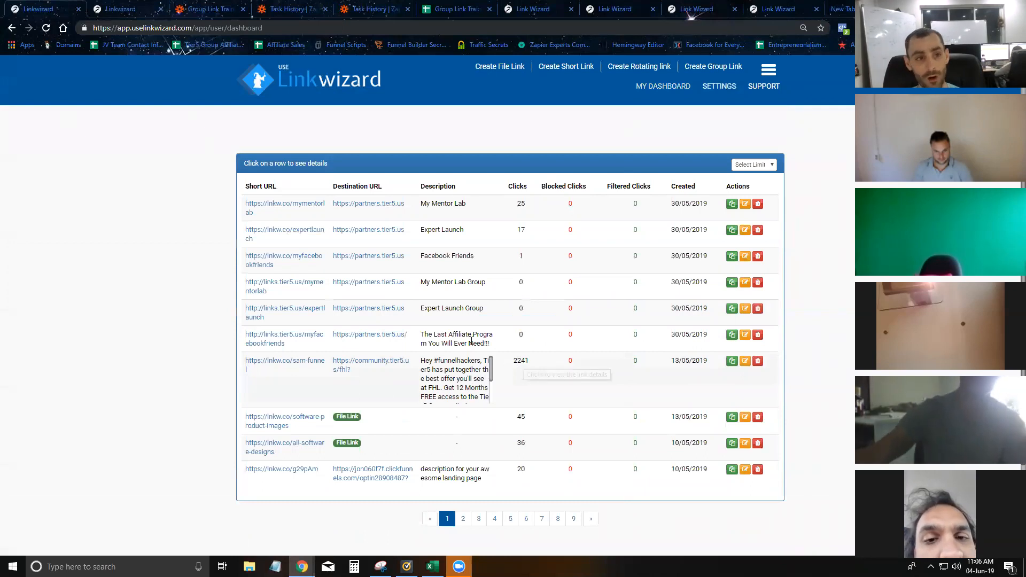
- Add the suspicious IP to the Filter IP list, confirm, and reload the dashboard
key("ctrl+Tab")
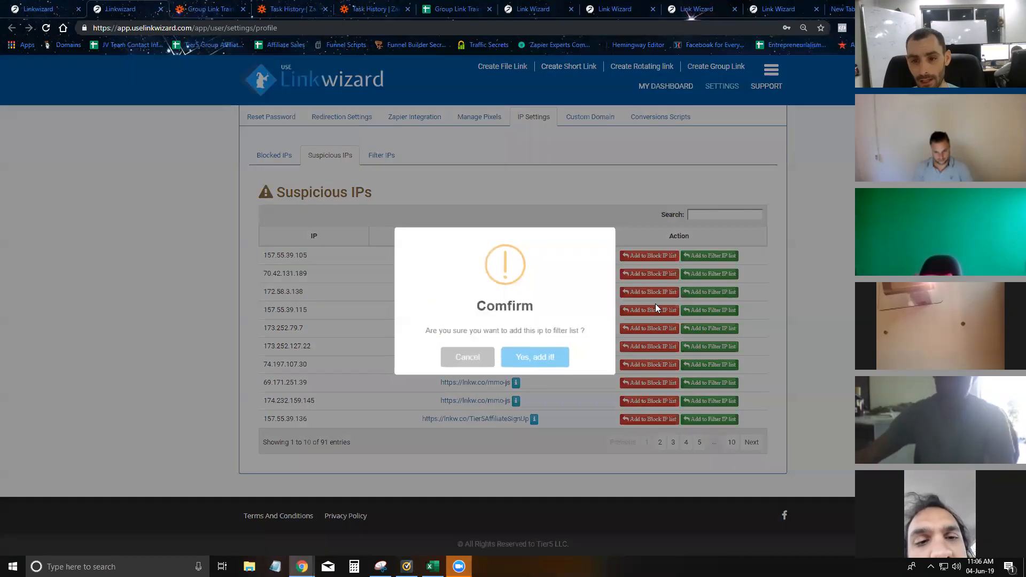
left_click(707, 292)
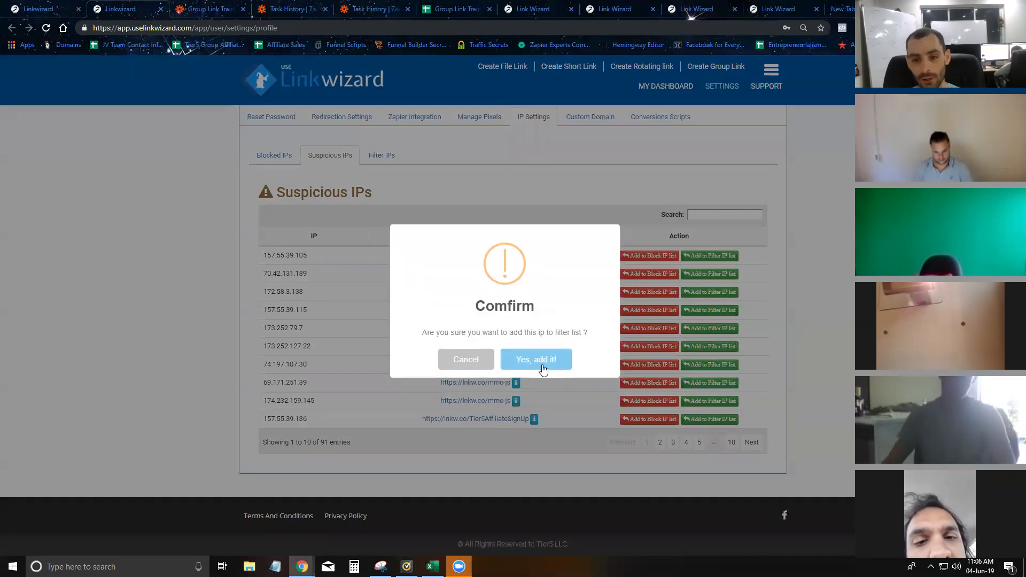
left_click(544, 370)
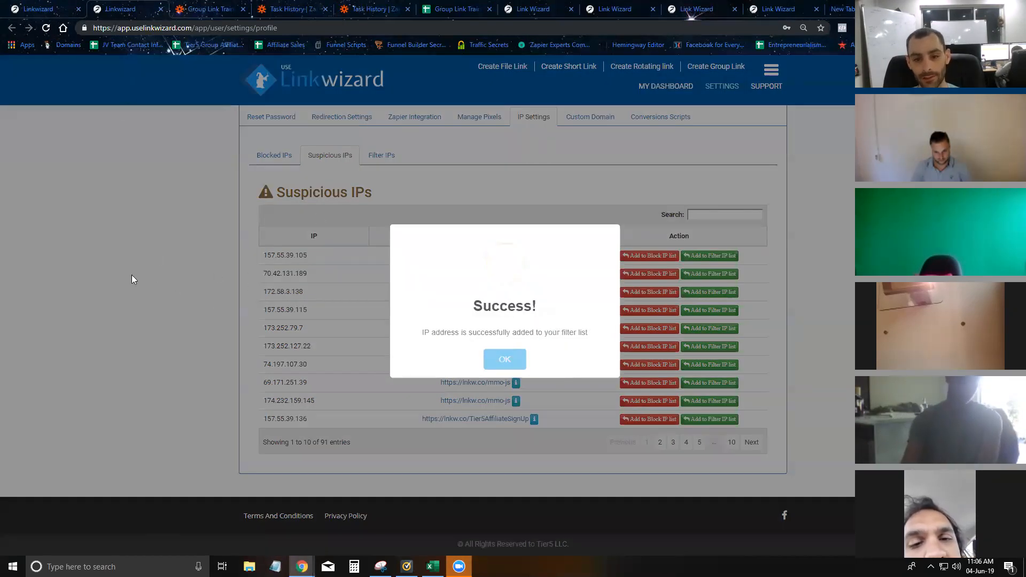
left_click(505, 360)
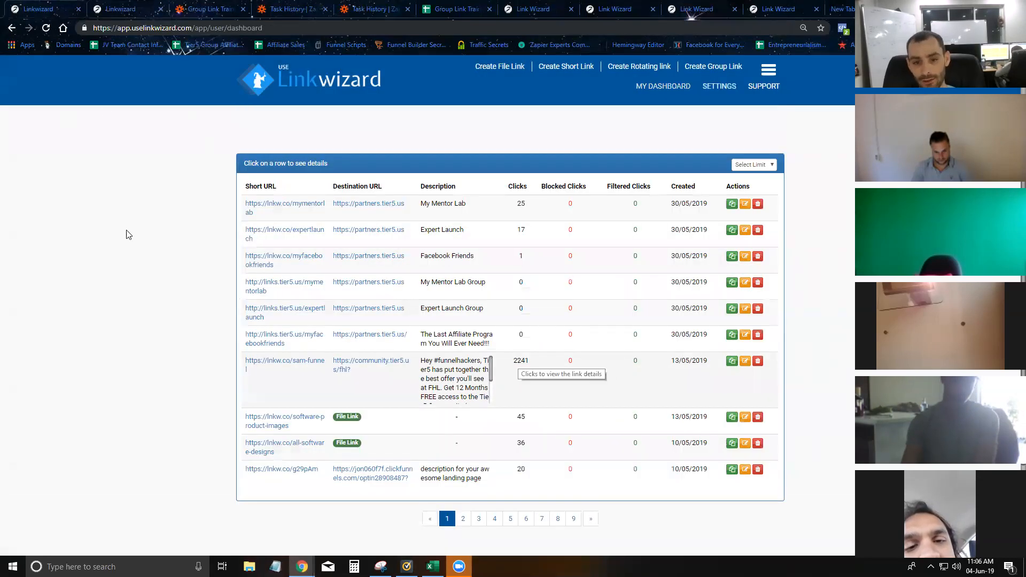
left_click(45, 29)
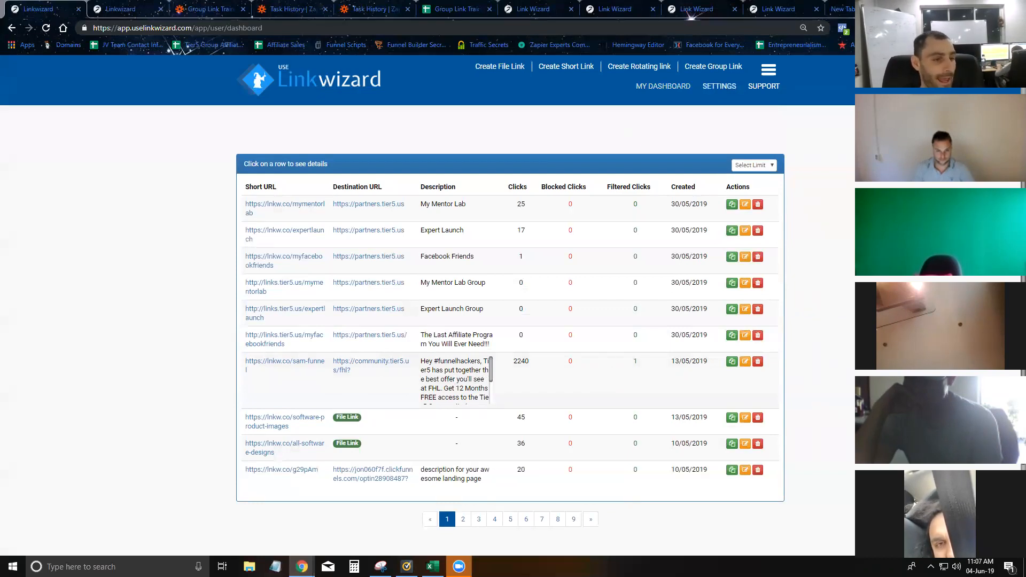
- Check the empty Filter IPs list under IP Settings, then return to the 91 Suspicious IPs
left_click(126, 9)
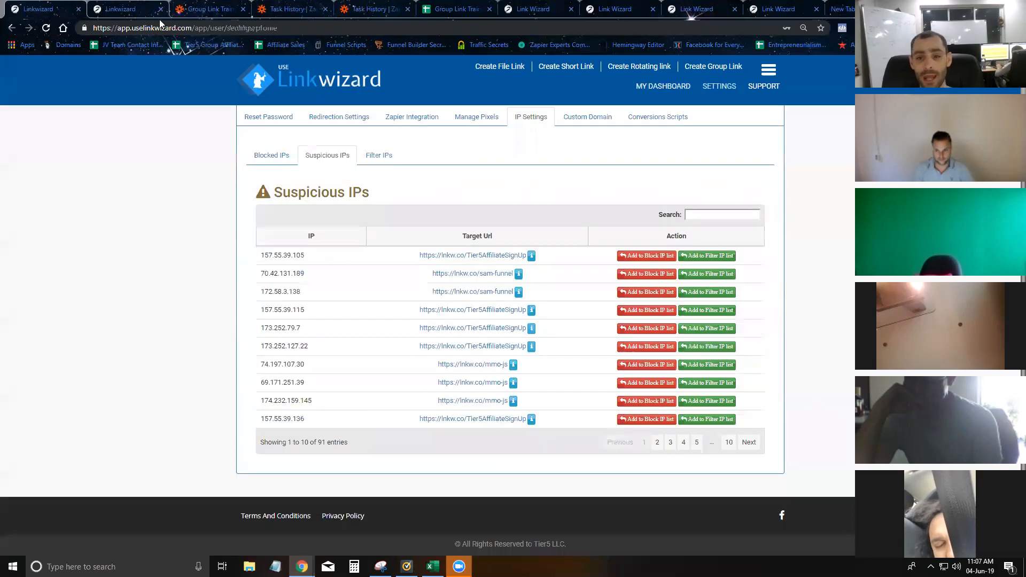
scroll(508, 211, "up", 2)
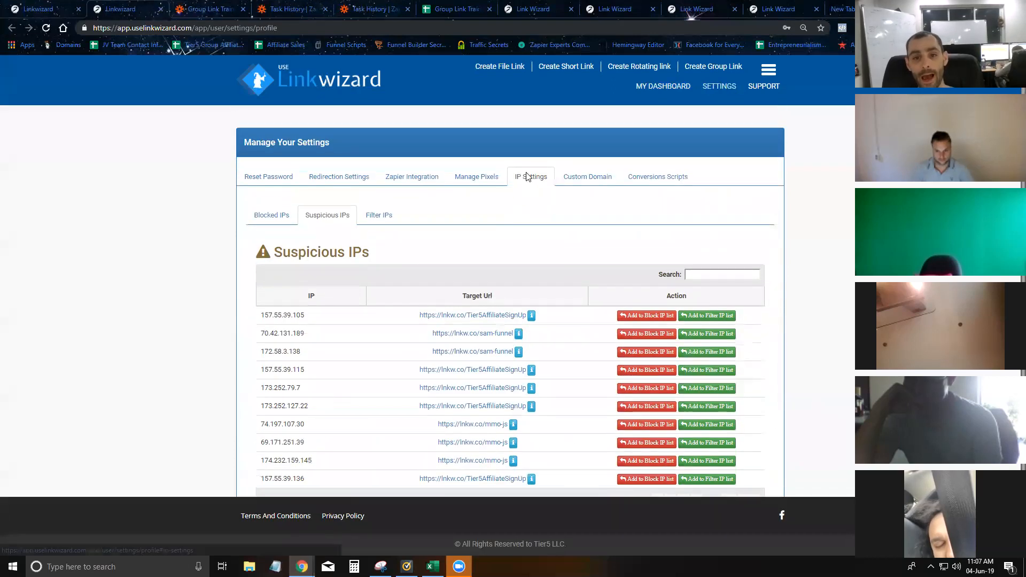
left_click(381, 216)
left_click(327, 215)
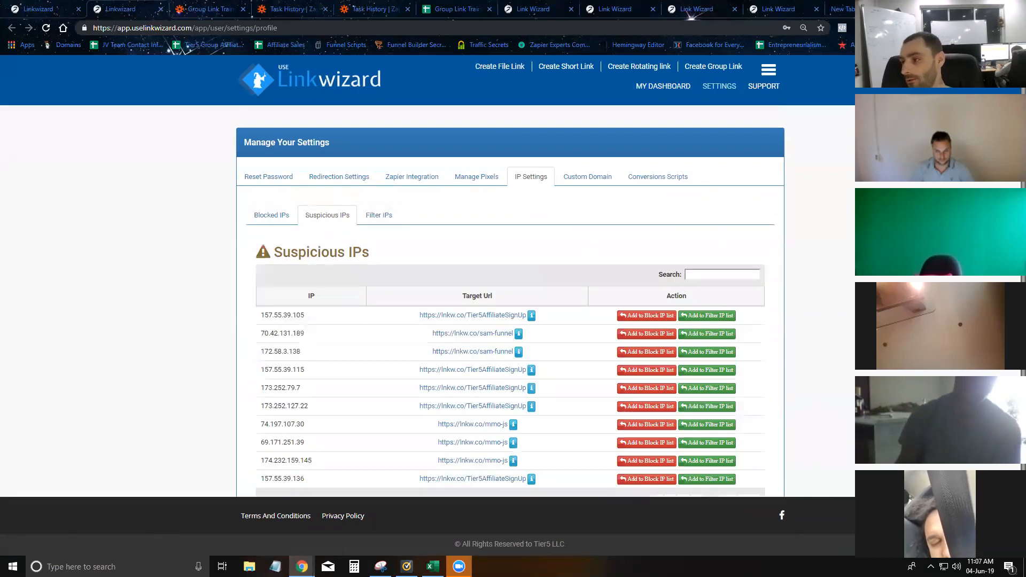